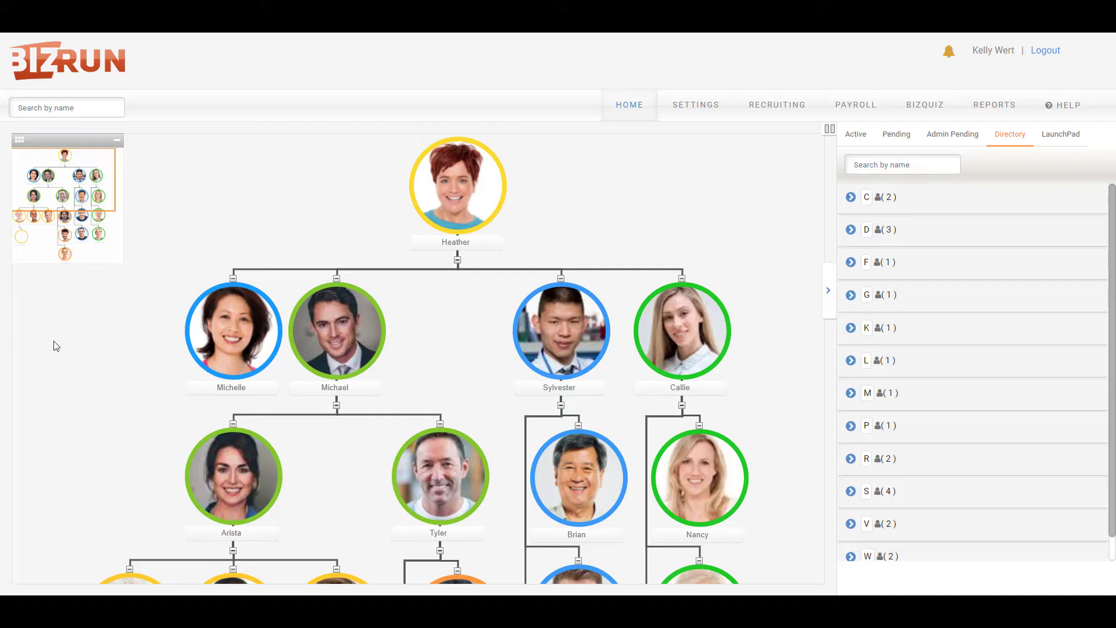
{"action": "scroll", "coordinate": [73, 324], "scroll_direction": "down", "scroll_amount": 4}
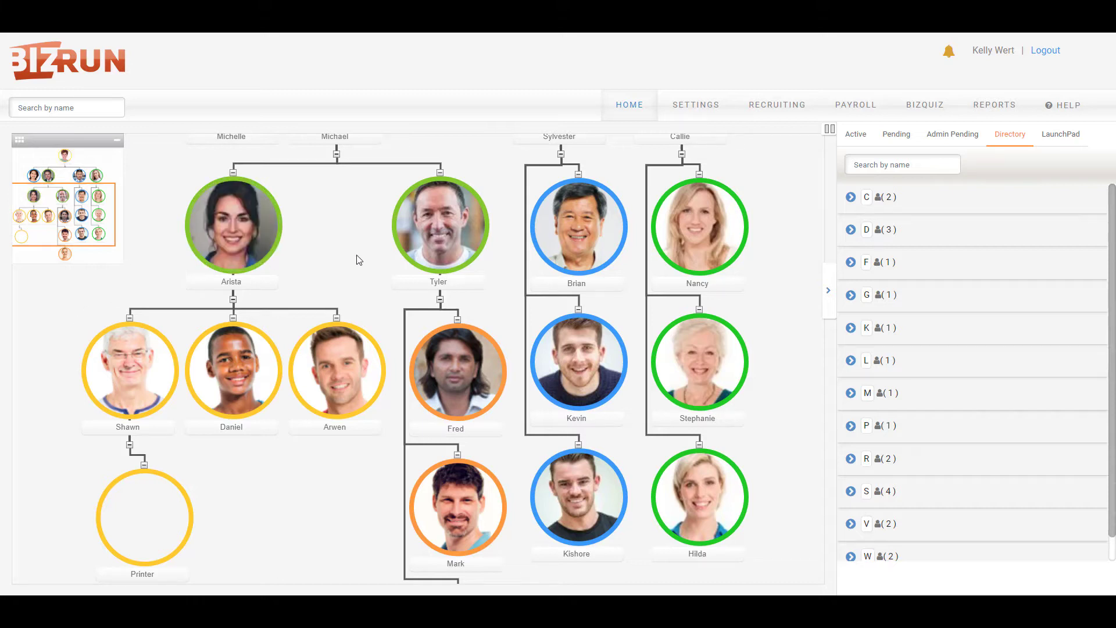
{"action": "scroll", "coordinate": [359, 259], "scroll_direction": "down", "scroll_amount": 5}
{"action": "scroll", "coordinate": [359, 260], "scroll_direction": "up", "scroll_amount": 1}
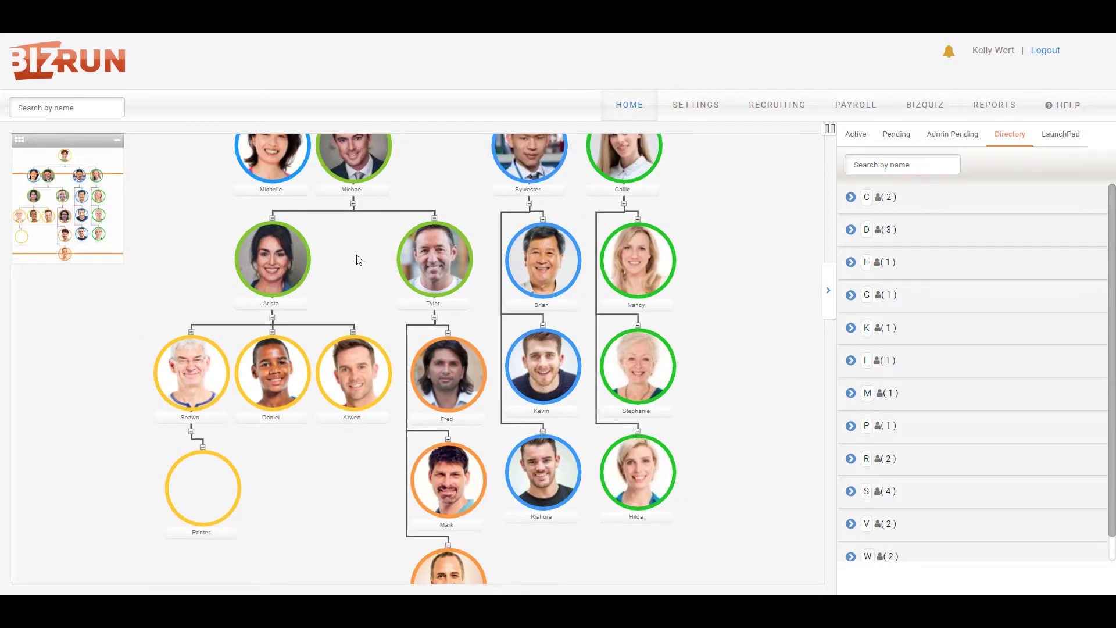
{"action": "scroll", "coordinate": [358, 260], "scroll_direction": "up", "scroll_amount": 1}
{"action": "scroll", "coordinate": [359, 260], "scroll_direction": "down", "scroll_amount": 3}
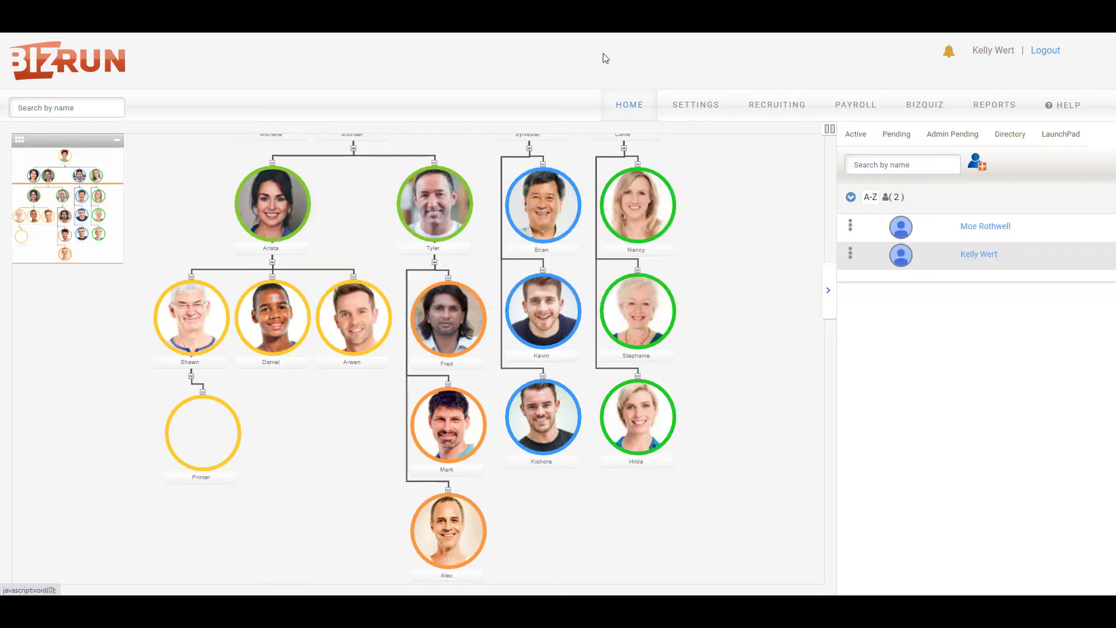
Step: Create a new group named Finance Group in the organization's settings
{"action": "left_click", "coordinate": [697, 109]}
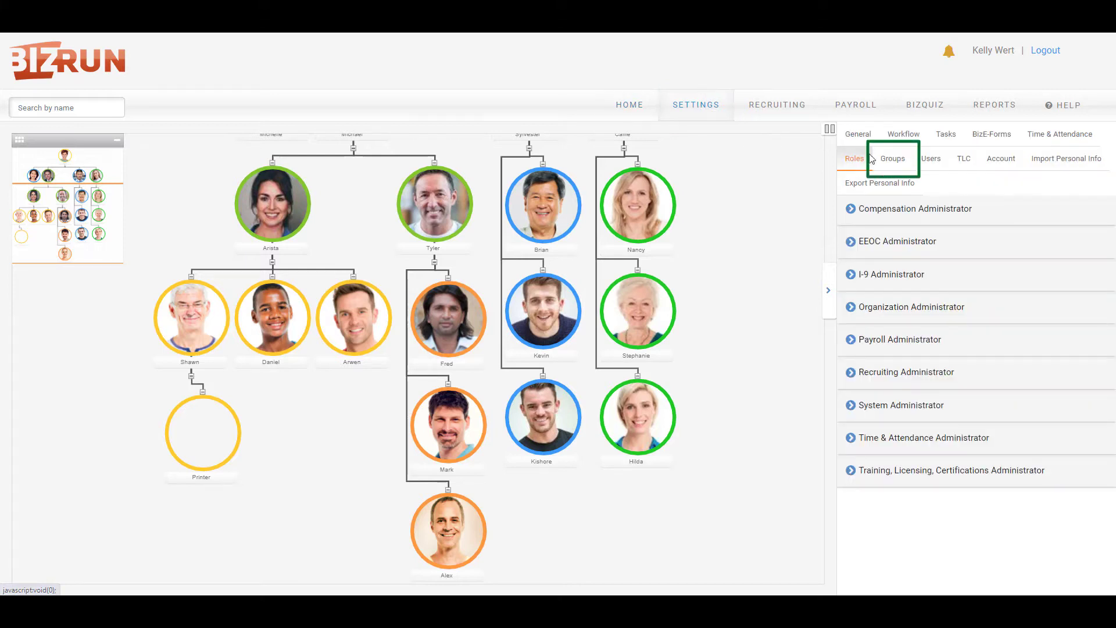
{"action": "left_click", "coordinate": [892, 162]}
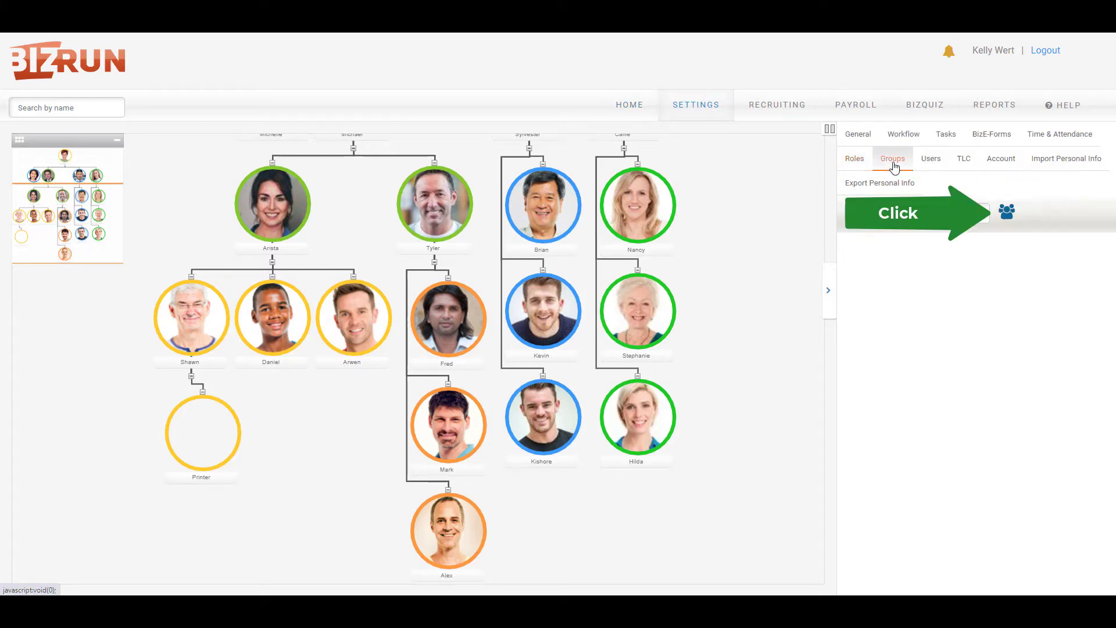
{"action": "left_click", "coordinate": [1006, 214]}
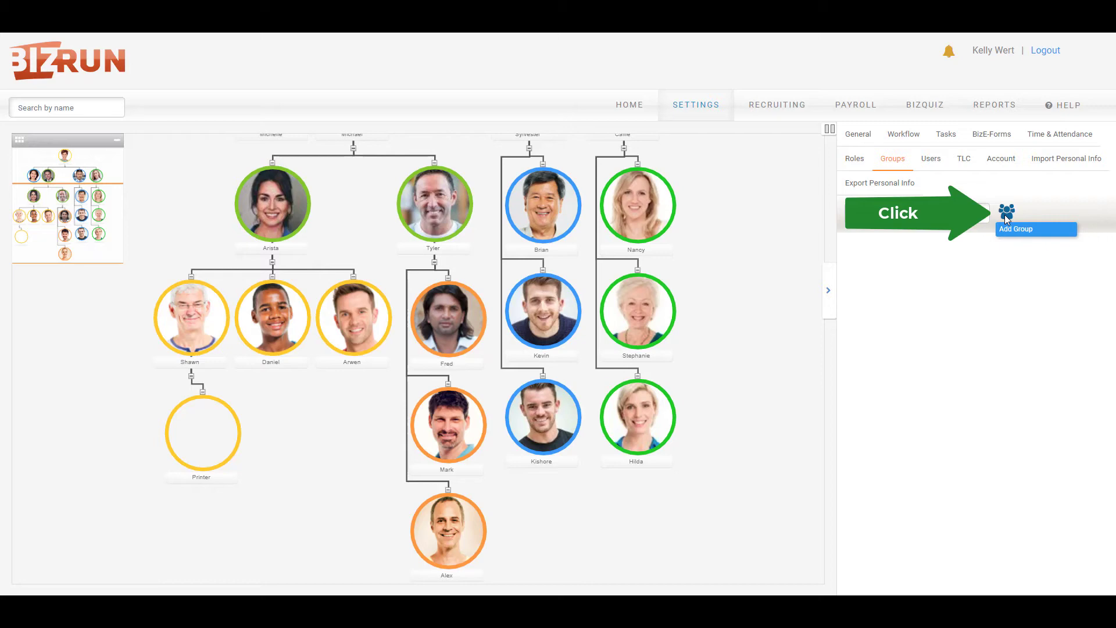
{"action": "left_click", "coordinate": [1009, 226]}
{"action": "left_click", "coordinate": [538, 135]}
{"action": "type", "text": "Finance Group"}
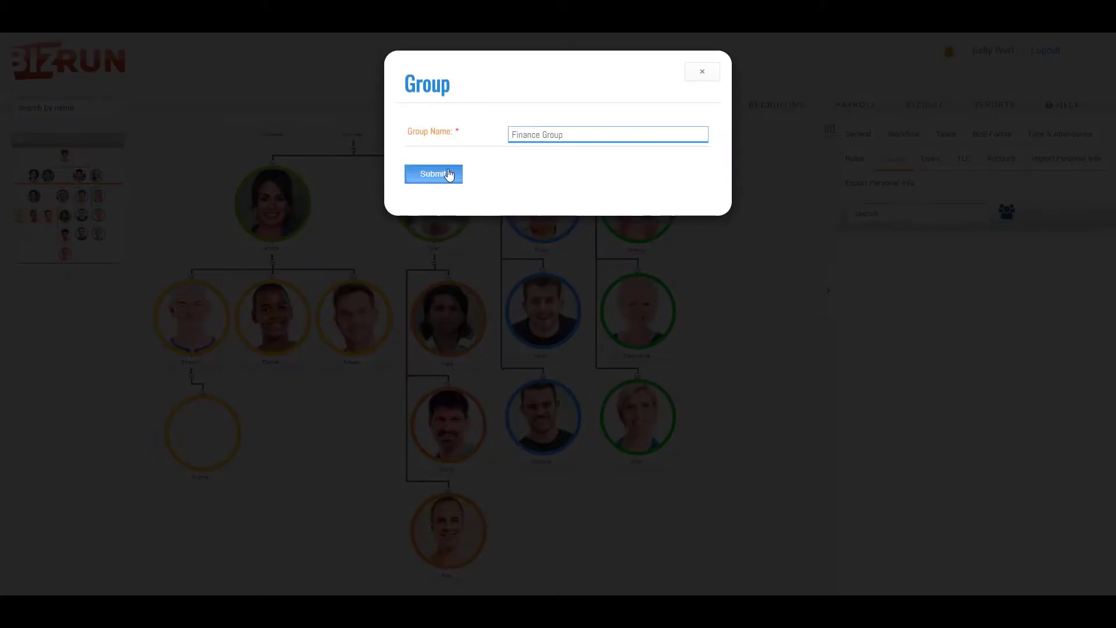
{"action": "left_click", "coordinate": [449, 175]}
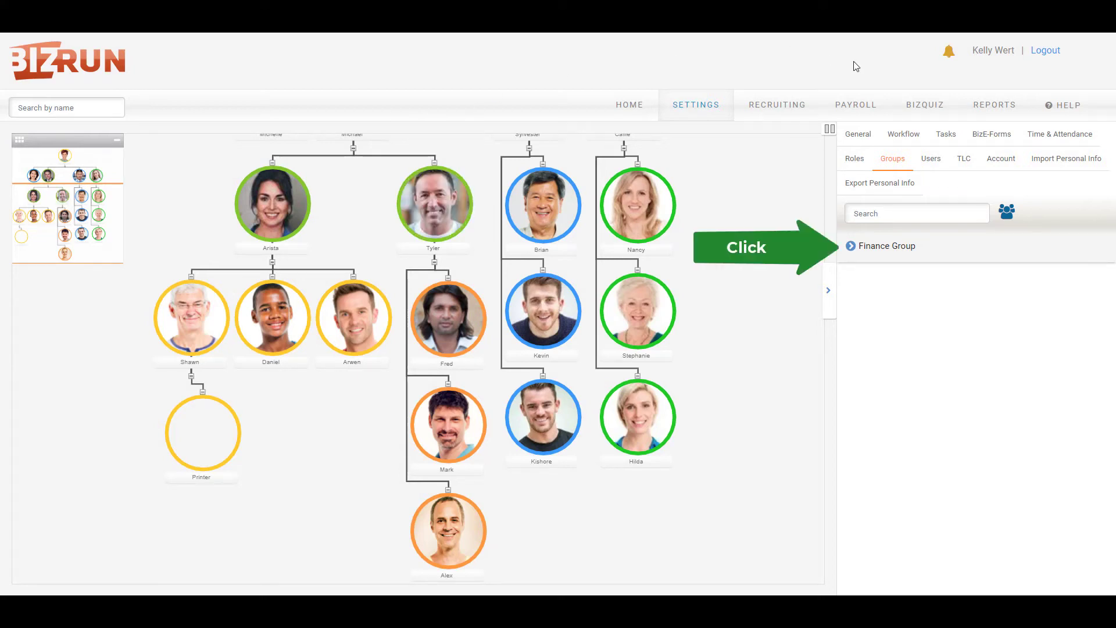
Step: Find the finance approver by name and add this employee as a user of Finance Group
{"action": "left_click", "coordinate": [850, 246]}
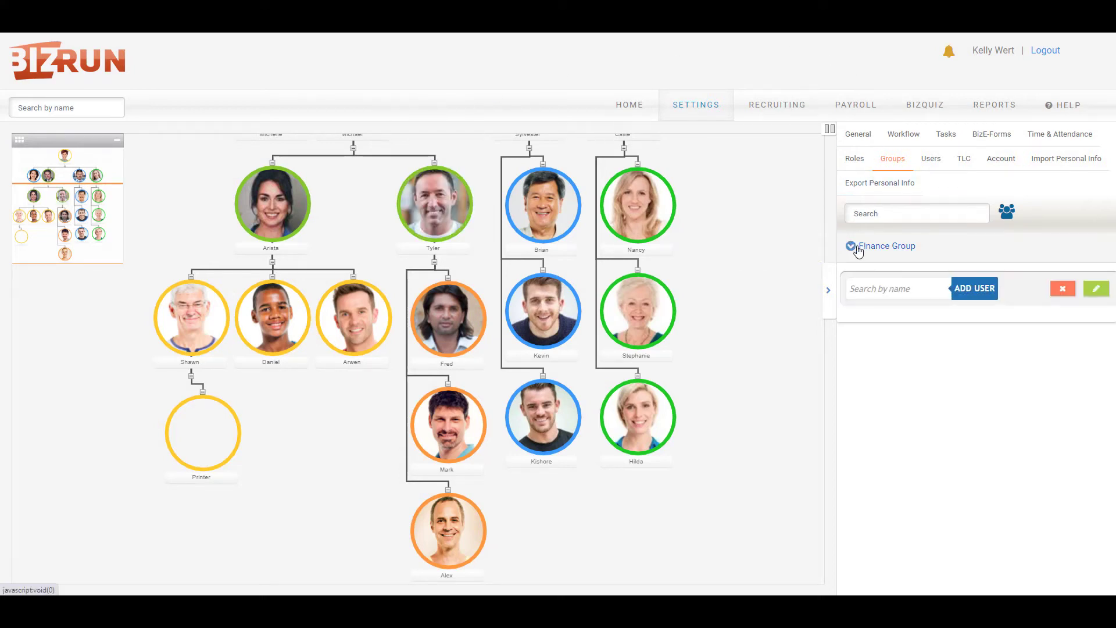
{"action": "left_click", "coordinate": [904, 291]}
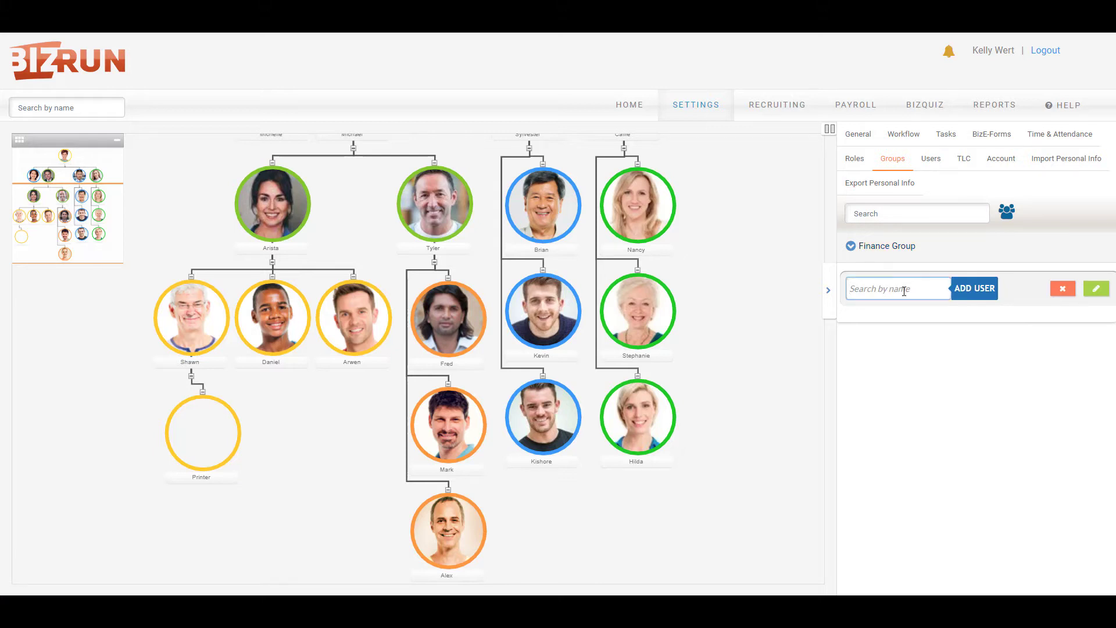
{"action": "type", "text": "Mich"}
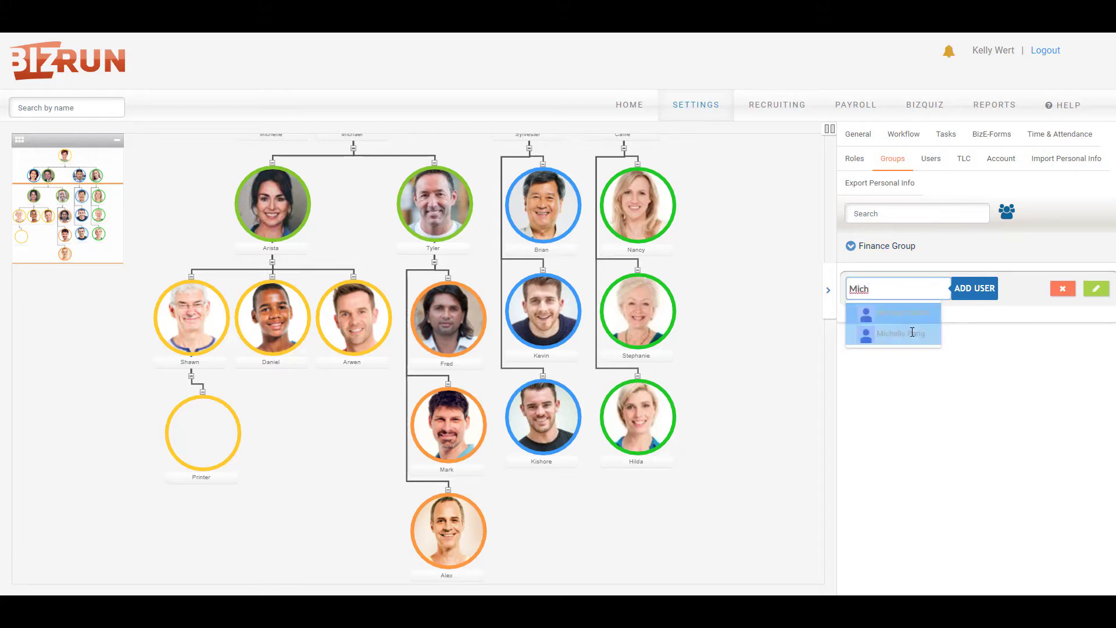
{"action": "left_click", "coordinate": [912, 332]}
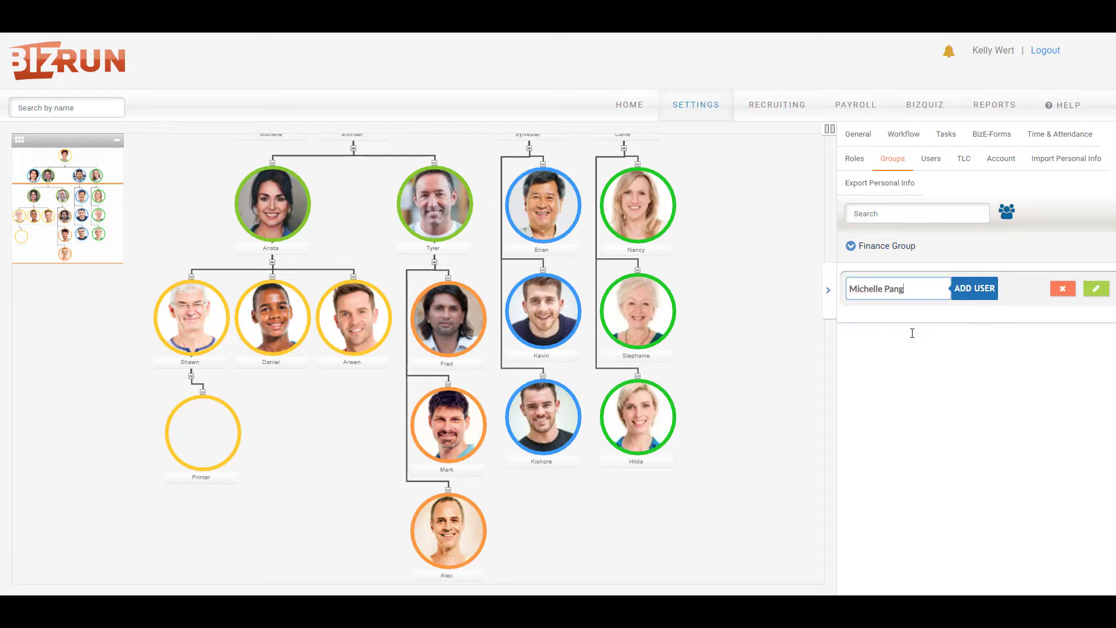
{"action": "left_click", "coordinate": [975, 289]}
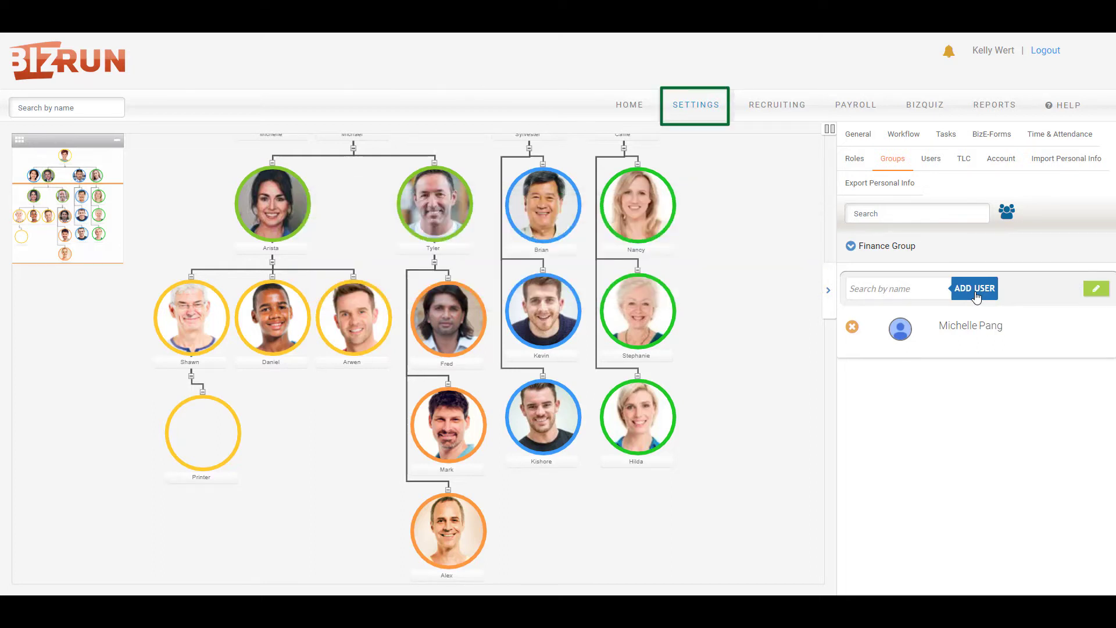
Step: Set the Update Compensation workflow to 0 supervisor approval levels, no Compensation Administrator approval and required approval by Finance Group, and submit it
{"action": "left_click", "coordinate": [894, 137]}
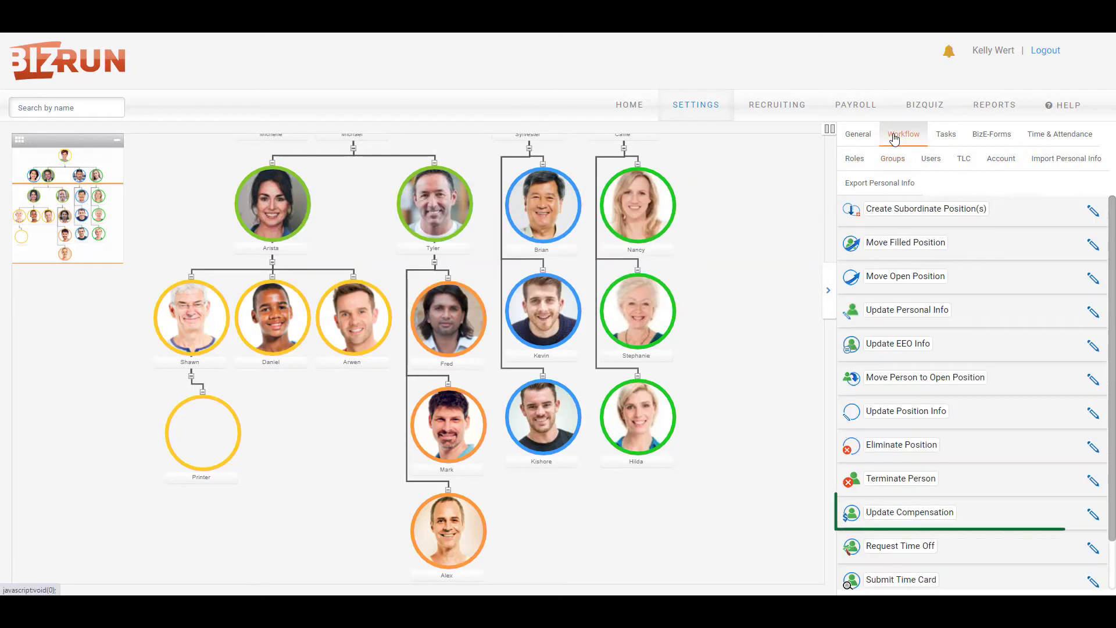
{"action": "left_click", "coordinate": [1090, 521]}
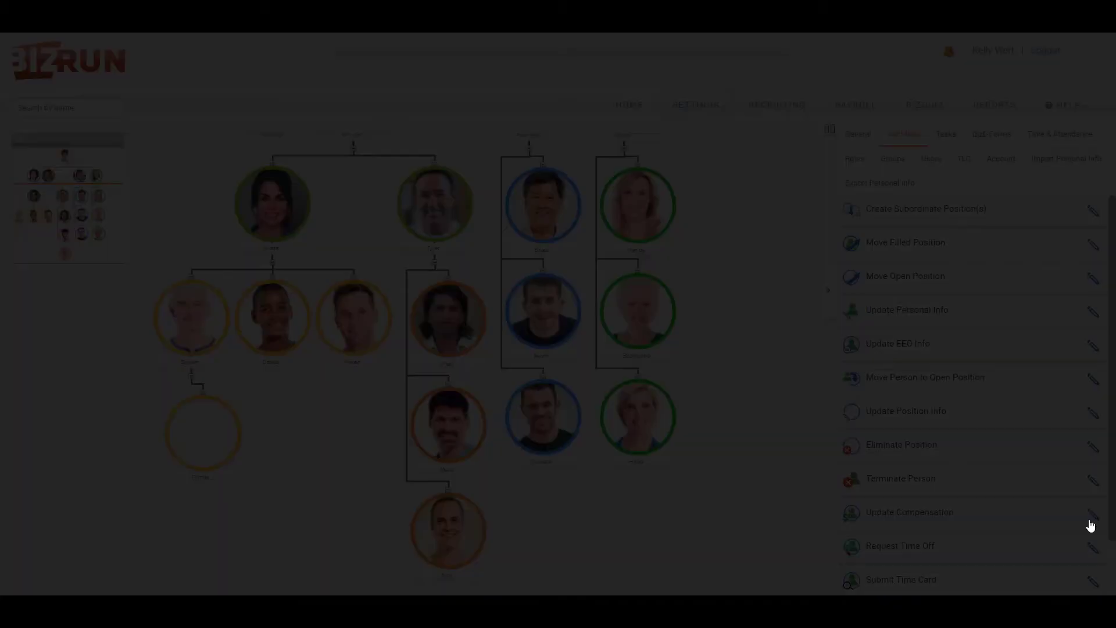
{"action": "type", "text": "0"}
{"action": "left_click", "coordinate": [604, 203]}
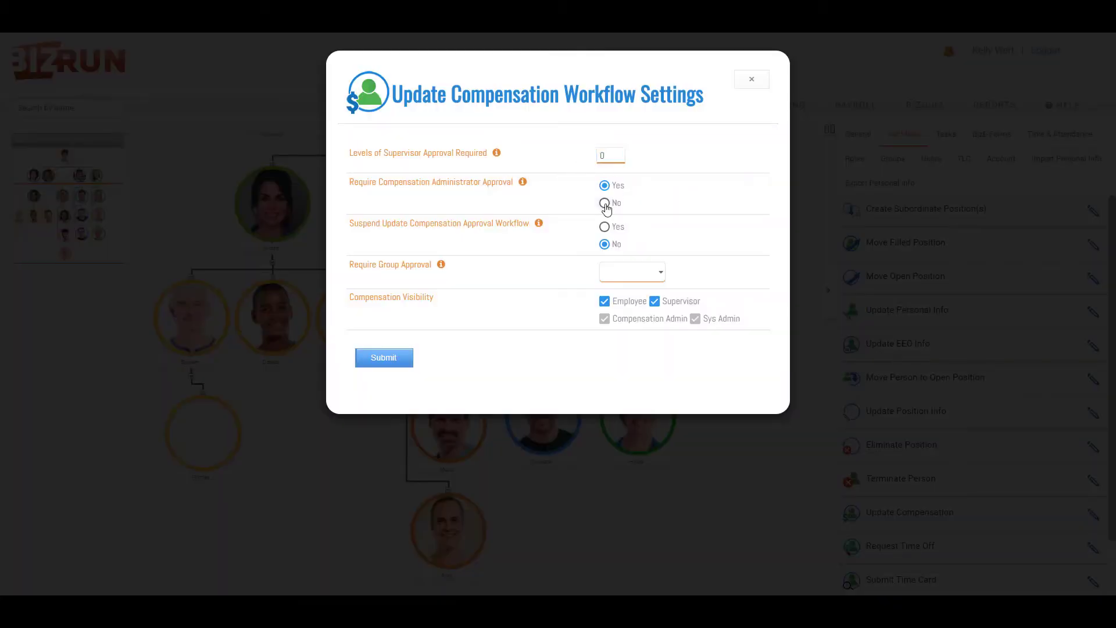
{"action": "left_click", "coordinate": [607, 271]}
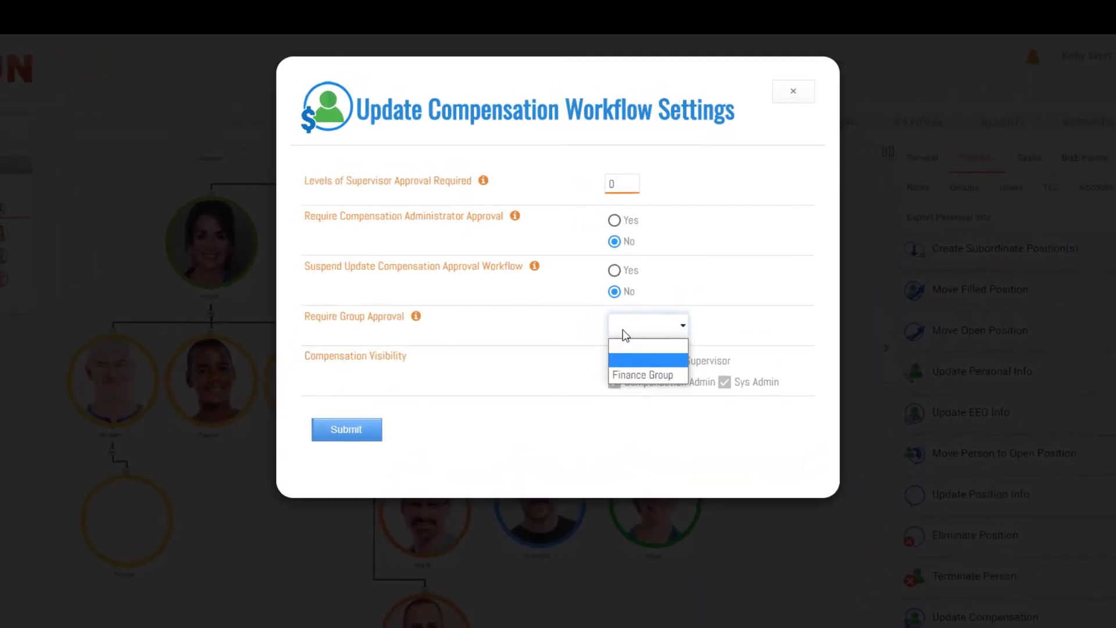
{"action": "left_click", "coordinate": [635, 375]}
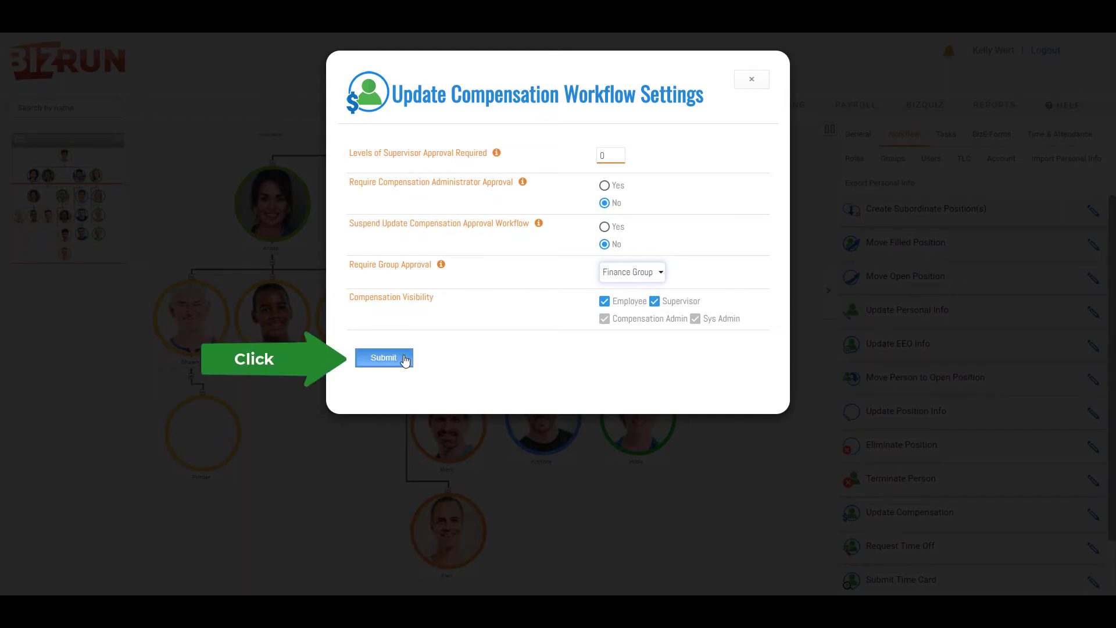
{"action": "left_click", "coordinate": [408, 360]}
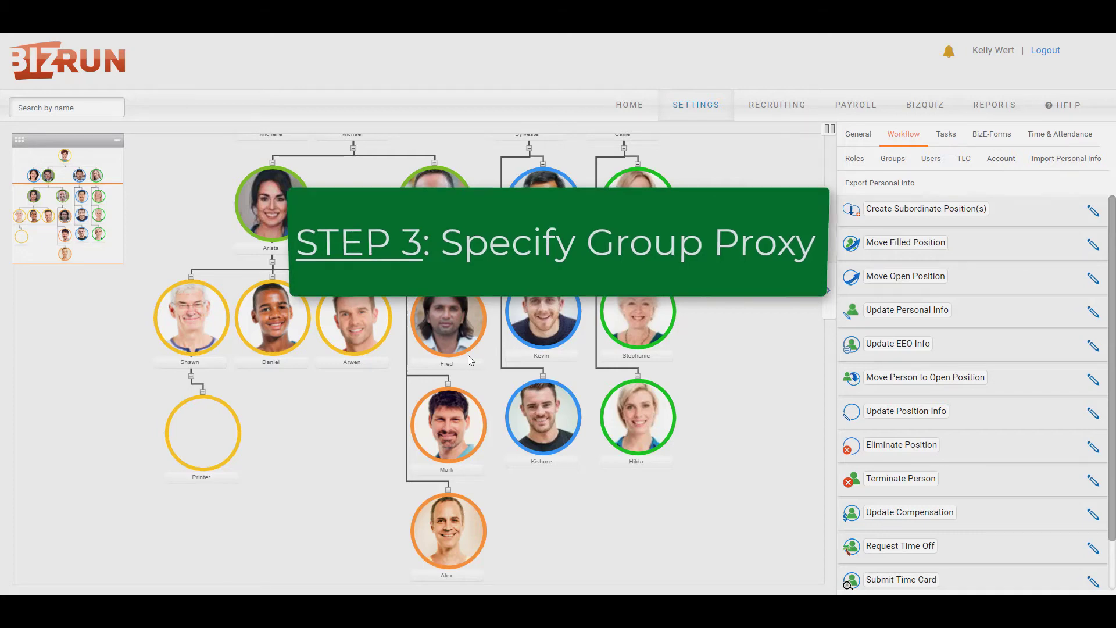
Step: Open the group proxy settings of the highest Operations Dept position in the organization chart
{"action": "scroll", "coordinate": [764, 258], "scroll_direction": "up", "scroll_amount": 3}
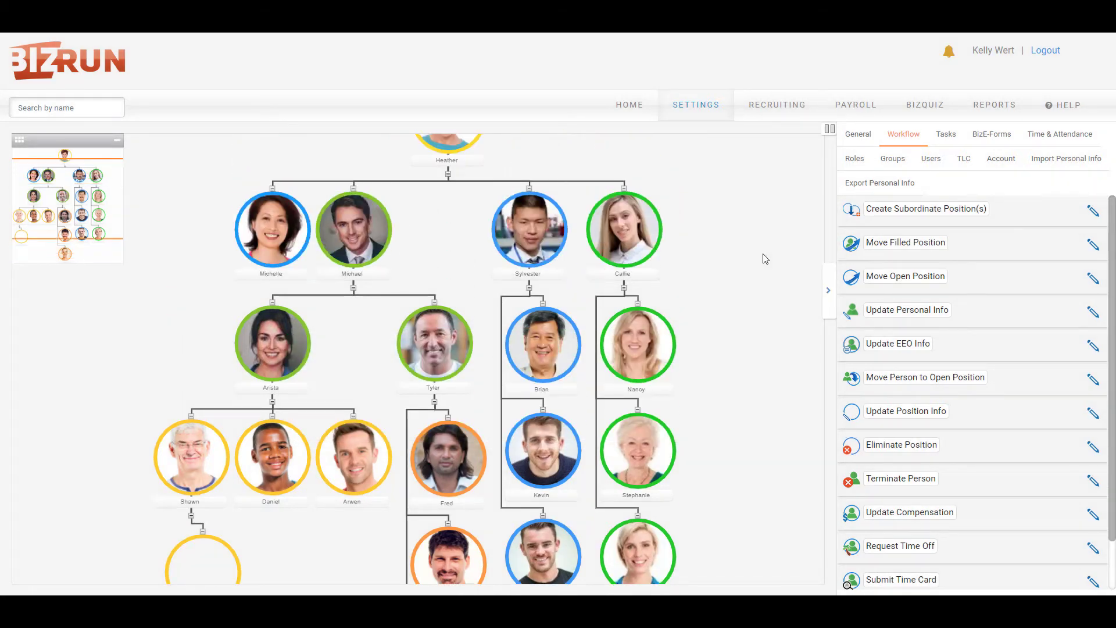
{"action": "scroll", "coordinate": [748, 256], "scroll_direction": "up", "scroll_amount": 3}
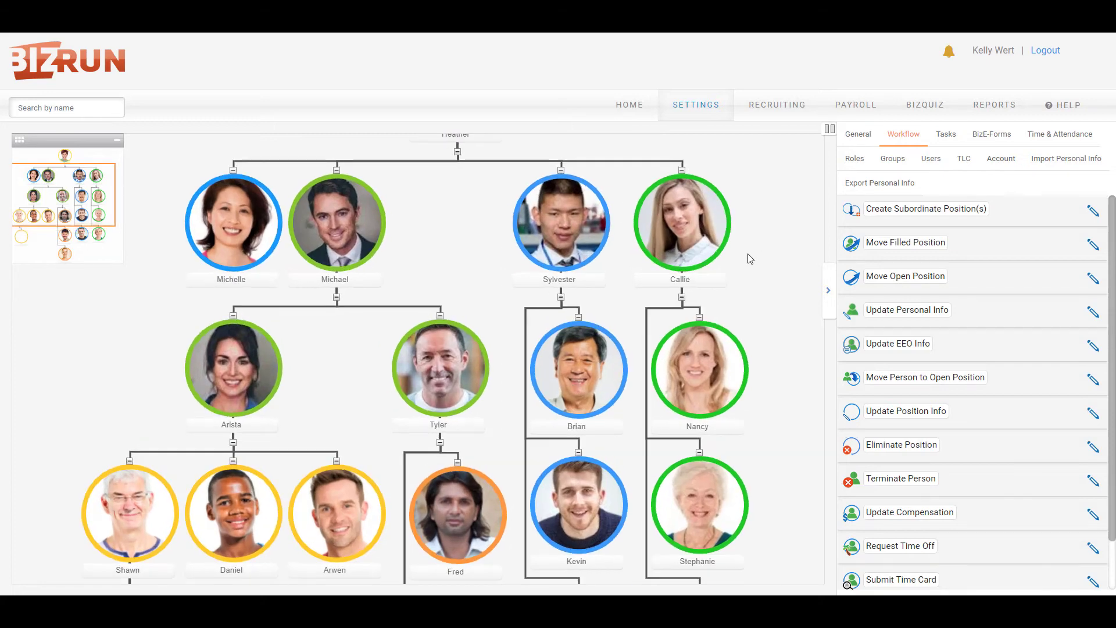
{"action": "left_click", "coordinate": [337, 210]}
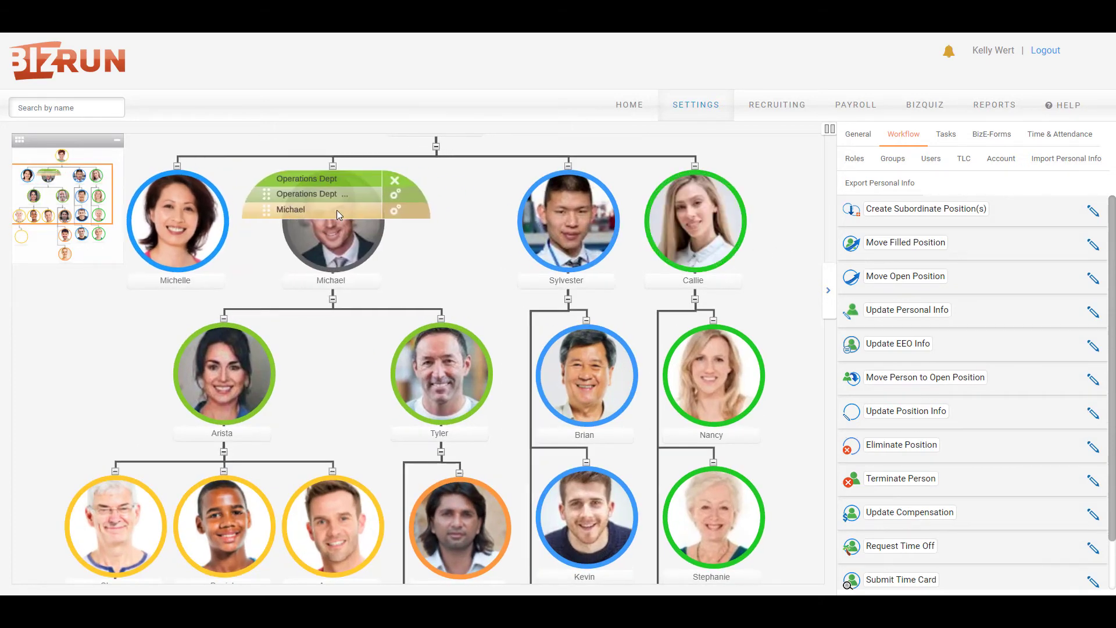
{"action": "left_click", "coordinate": [398, 197]}
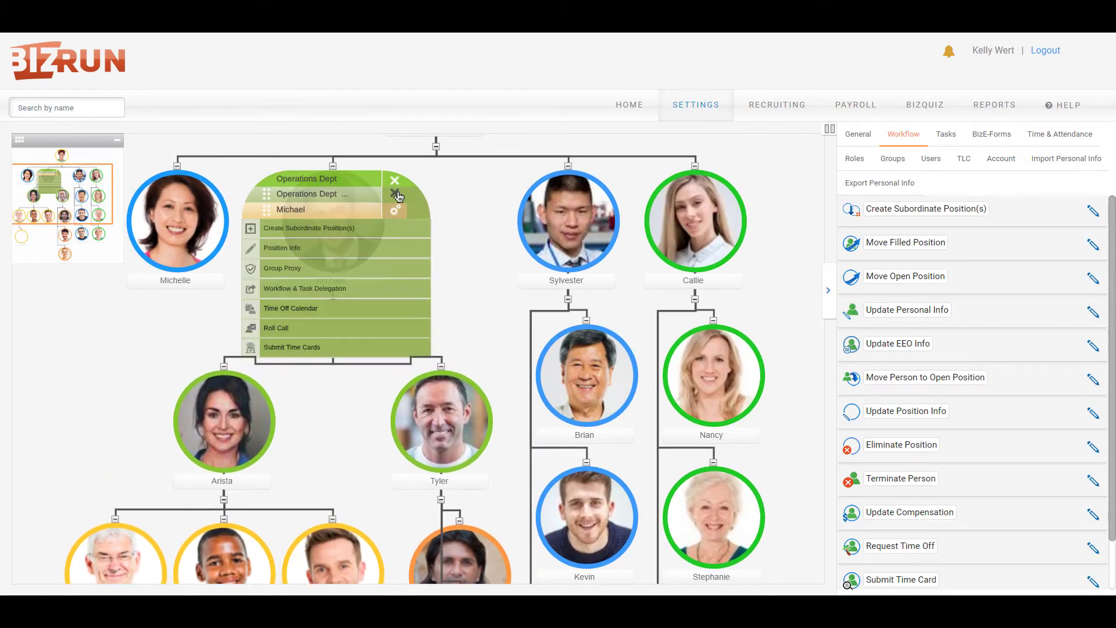
{"action": "left_click", "coordinate": [348, 269]}
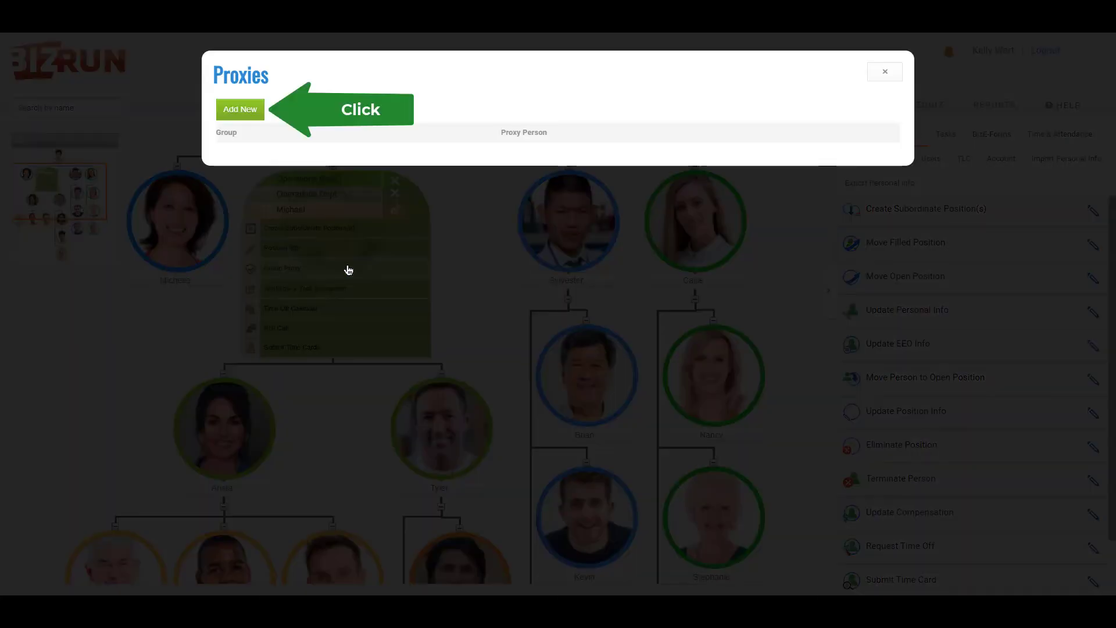
Step: Add a proxy record for Finance Group with the group's member as proxy person, submit it and close the proxies list
{"action": "left_click", "coordinate": [243, 110]}
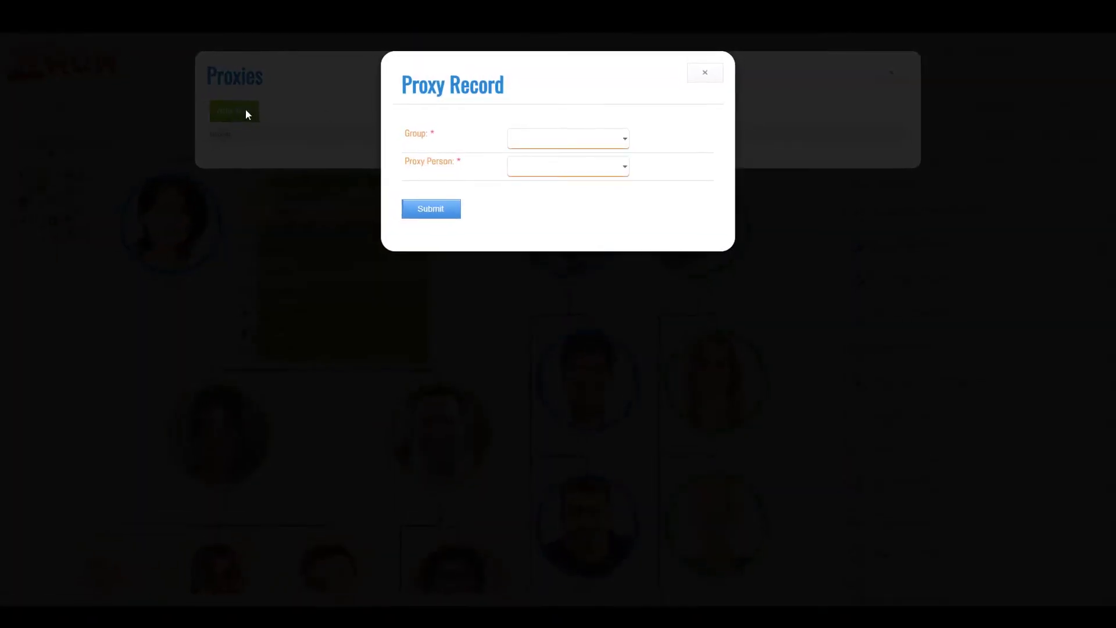
{"action": "left_click", "coordinate": [622, 136]}
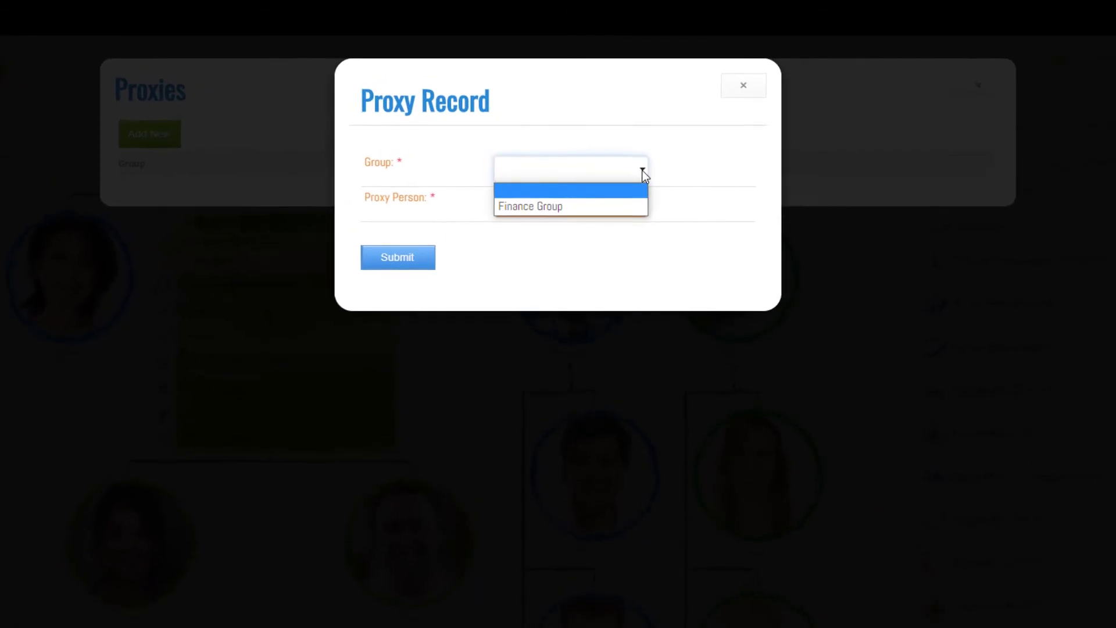
{"action": "left_click", "coordinate": [596, 207]}
{"action": "left_click", "coordinate": [640, 214]}
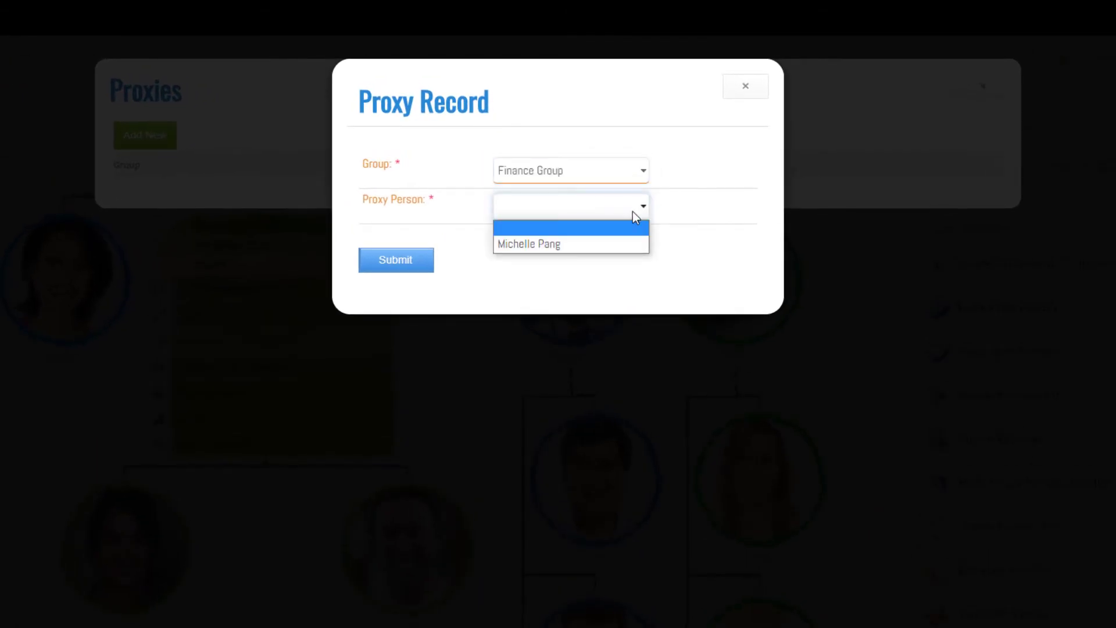
{"action": "left_click", "coordinate": [606, 244]}
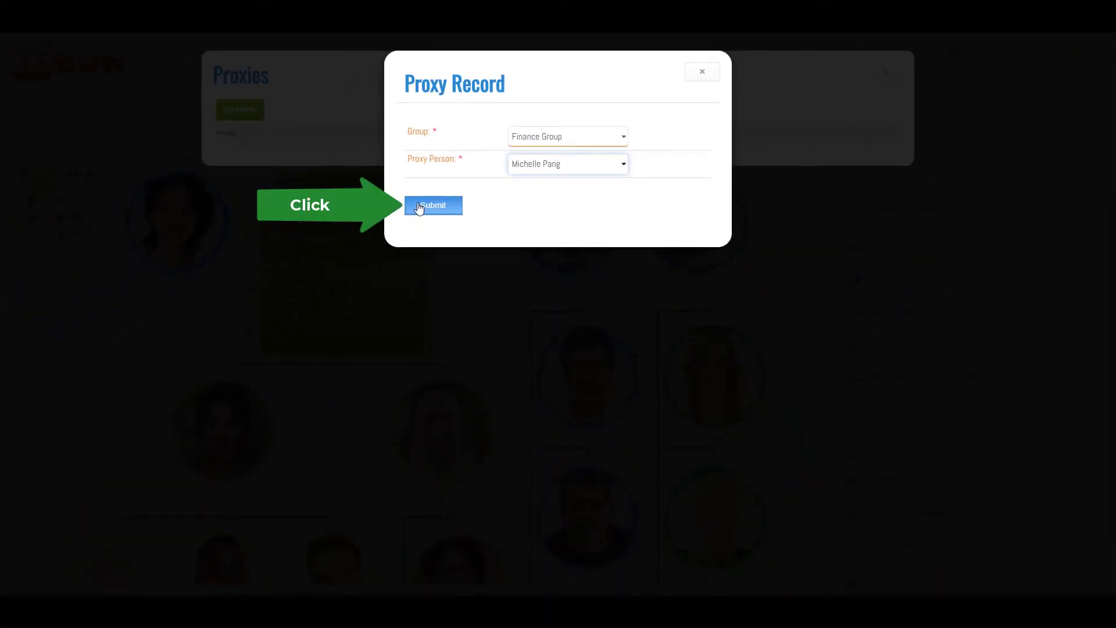
{"action": "left_click", "coordinate": [433, 205]}
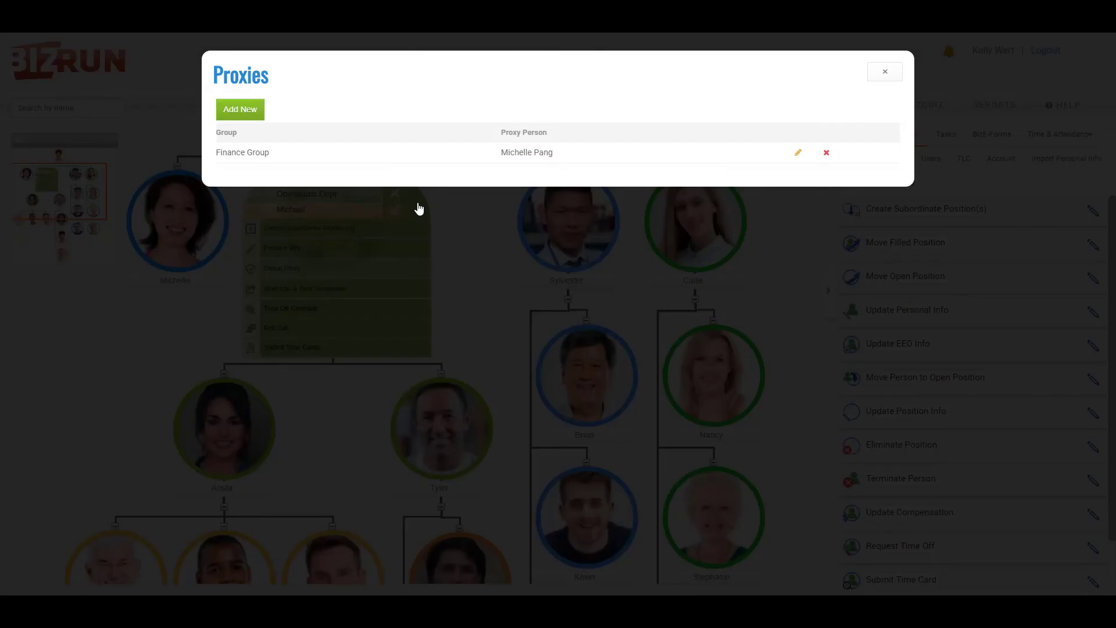
{"action": "left_click", "coordinate": [892, 80]}
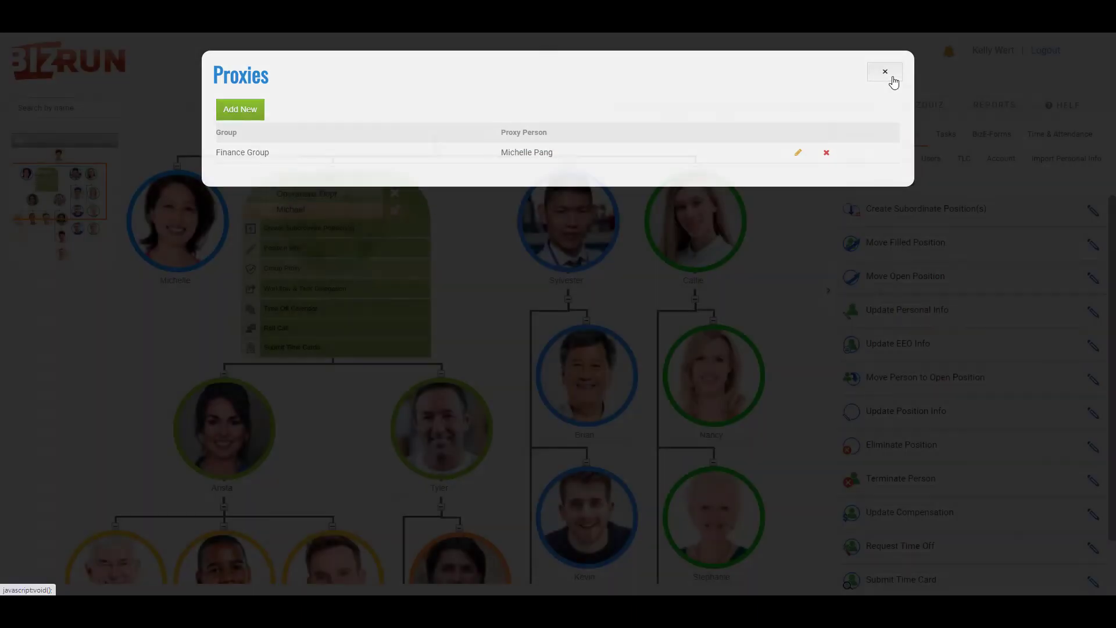
Step: Open the Update Compensation form for the Publisher in the organization chart and check the approvers under Change Request Info
{"action": "scroll", "coordinate": [490, 301], "scroll_direction": "down", "scroll_amount": 5}
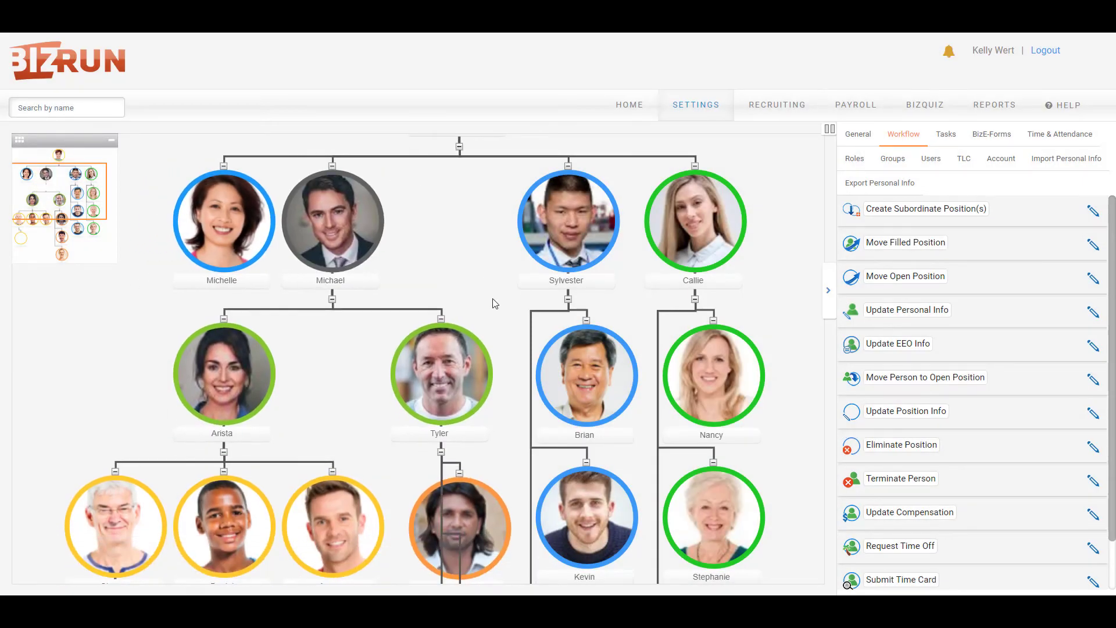
{"action": "scroll", "coordinate": [493, 301], "scroll_direction": "down", "scroll_amount": 4}
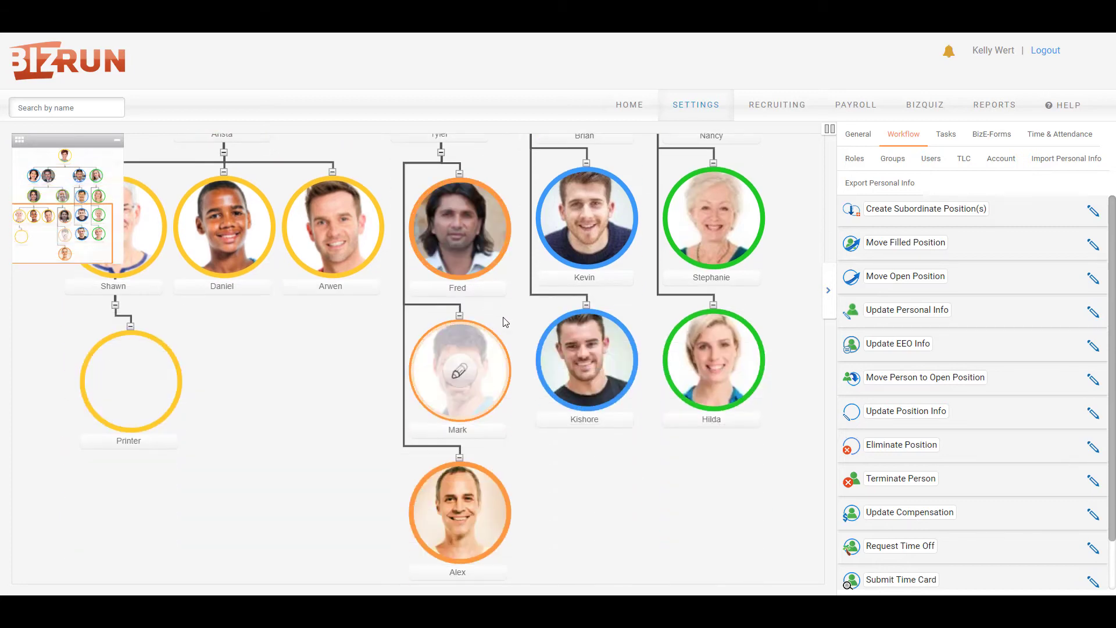
{"action": "left_click", "coordinate": [461, 370]}
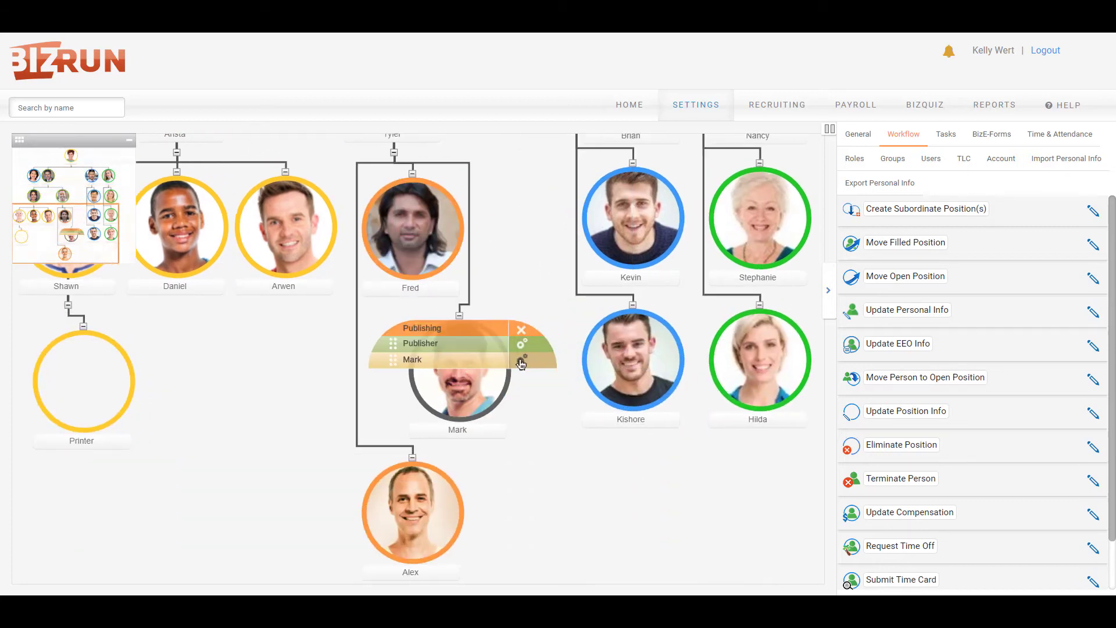
{"action": "left_click", "coordinate": [486, 401]}
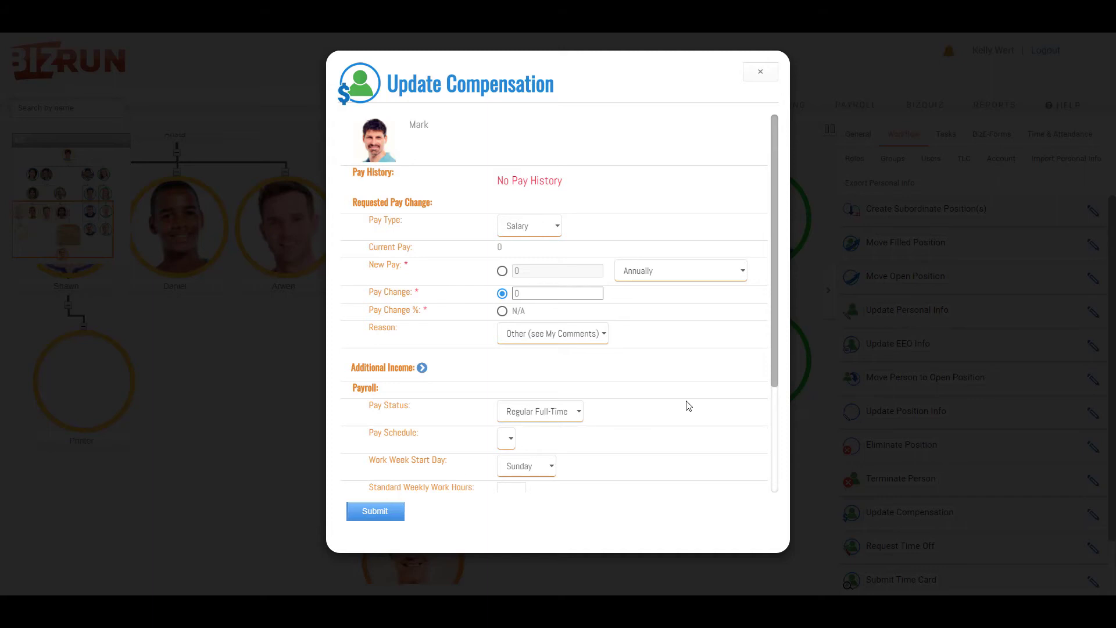
{"action": "scroll", "coordinate": [689, 406], "scroll_direction": "down", "scroll_amount": 3}
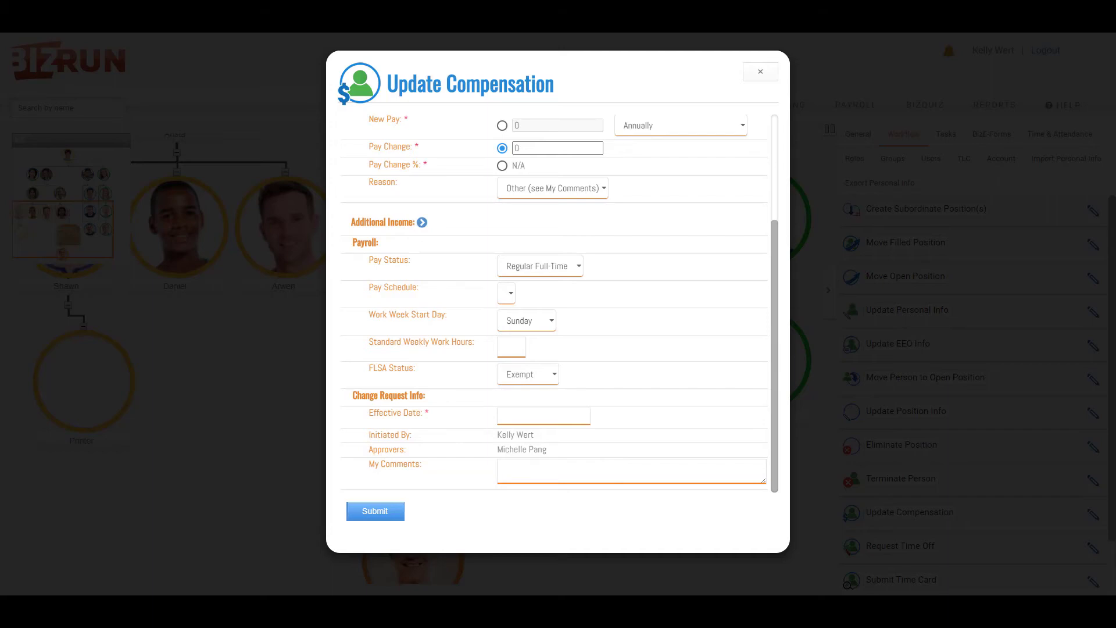
Step: Open the Update Compensation form for the Personnel Dept Clerk in the organization chart, check the approvers under Change Request Info and close it
{"action": "left_click", "coordinate": [760, 72]}
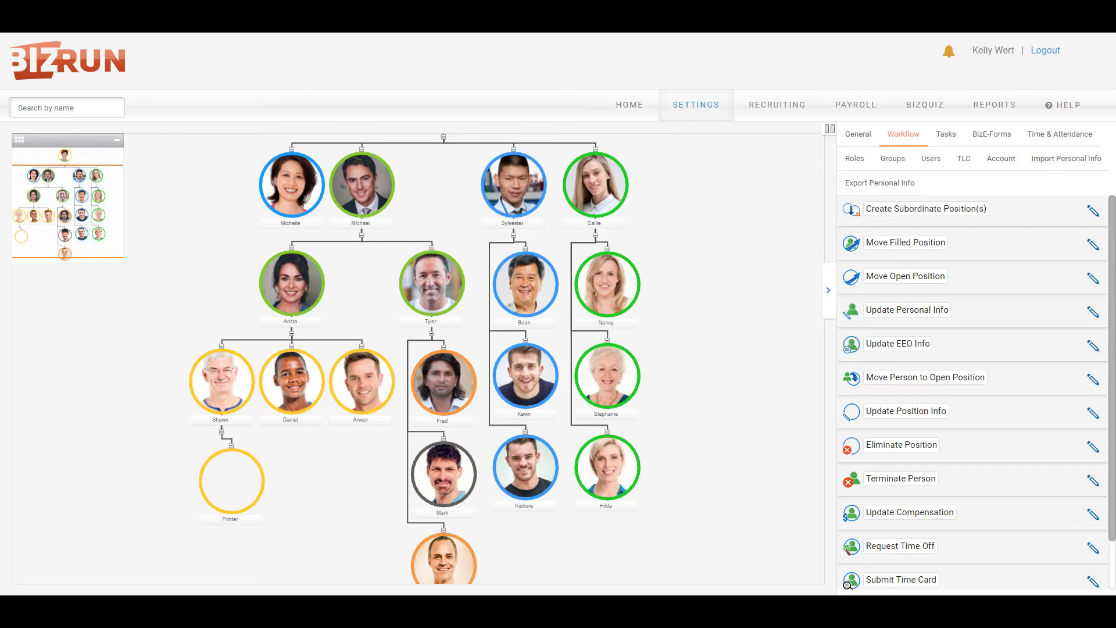
{"action": "scroll", "coordinate": [697, 528], "scroll_direction": "up", "scroll_amount": 3}
{"action": "left_click", "coordinate": [674, 413]}
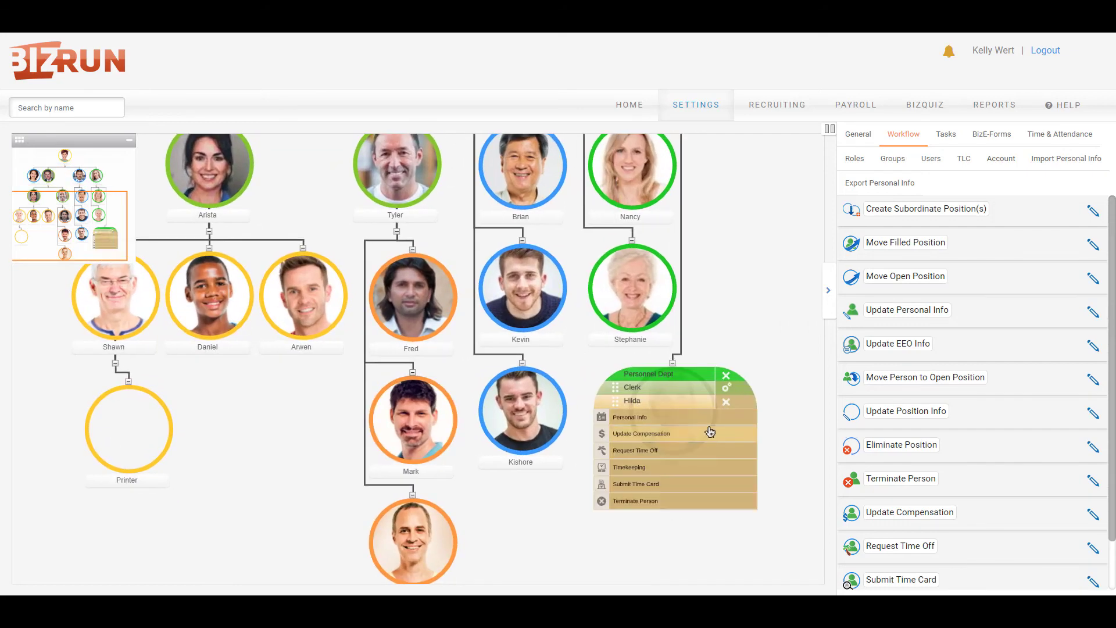
{"action": "left_click", "coordinate": [710, 432]}
{"action": "scroll", "coordinate": [708, 434], "scroll_direction": "down", "scroll_amount": 3}
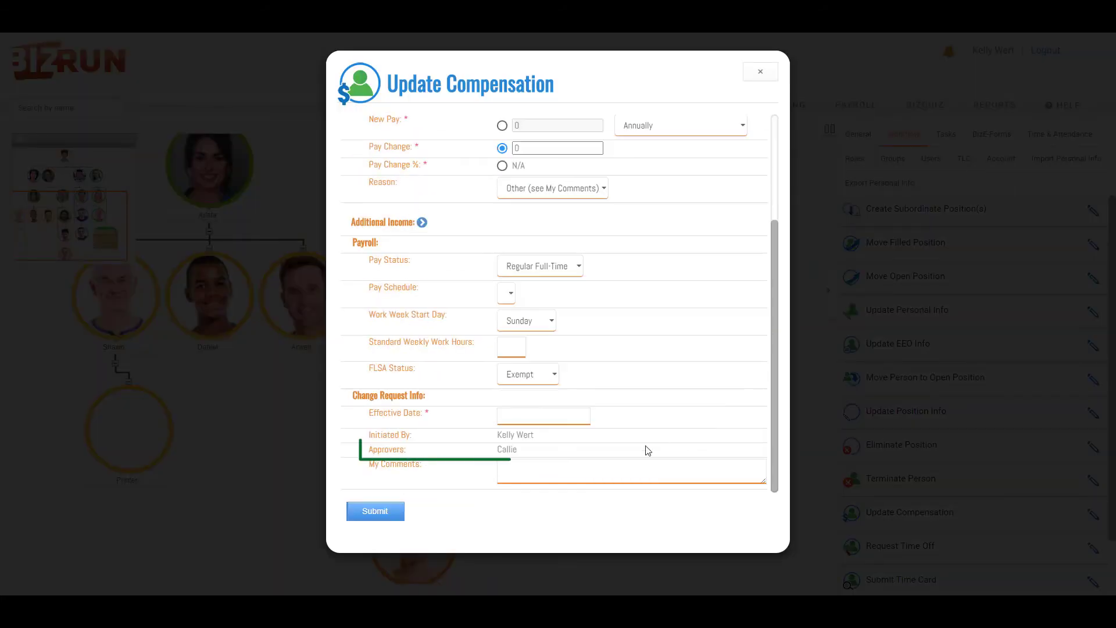
{"action": "left_click", "coordinate": [761, 71]}
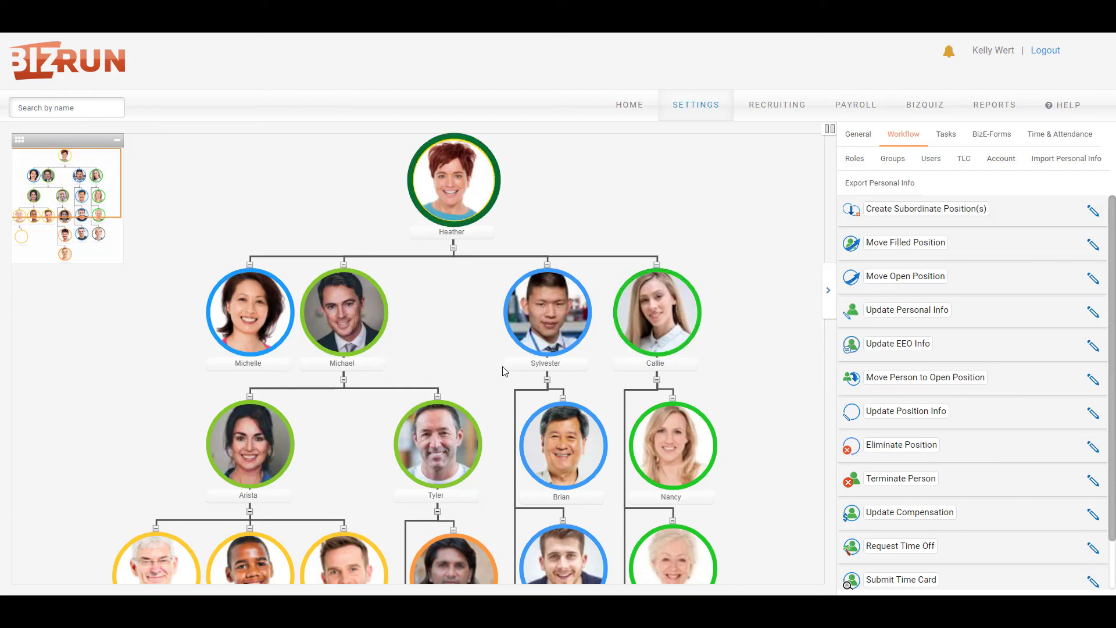
Step: Add a group proxy record for Finance Group with a blank proxy person to the CEO position, submit it and close the proxies list and position card
{"action": "left_click", "coordinate": [456, 180]}
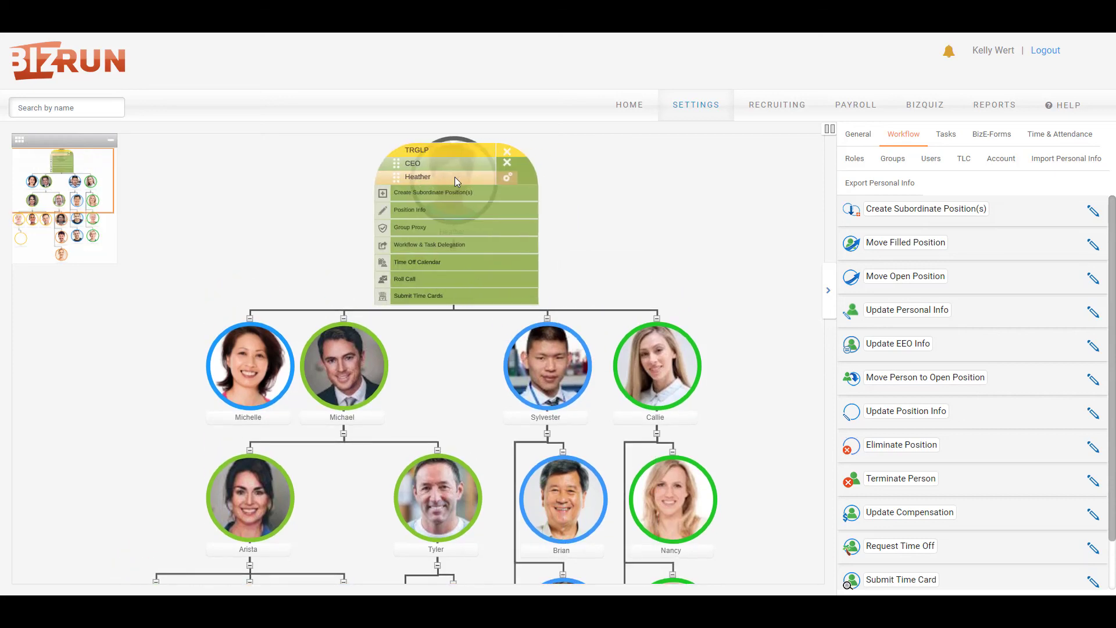
{"action": "left_click", "coordinate": [468, 233]}
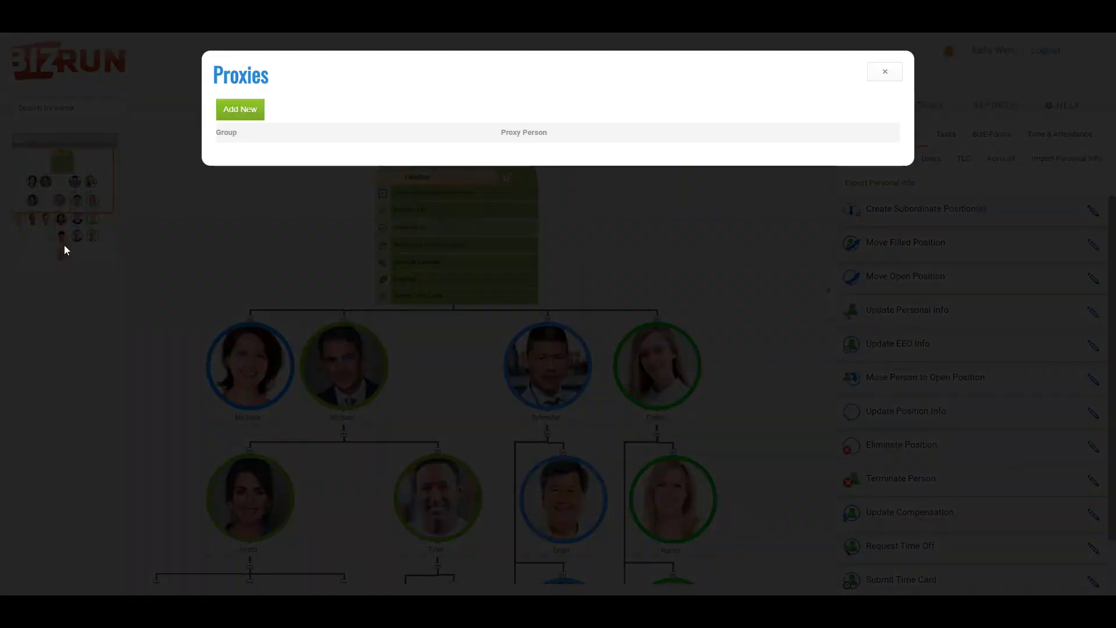
{"action": "left_click", "coordinate": [236, 110]}
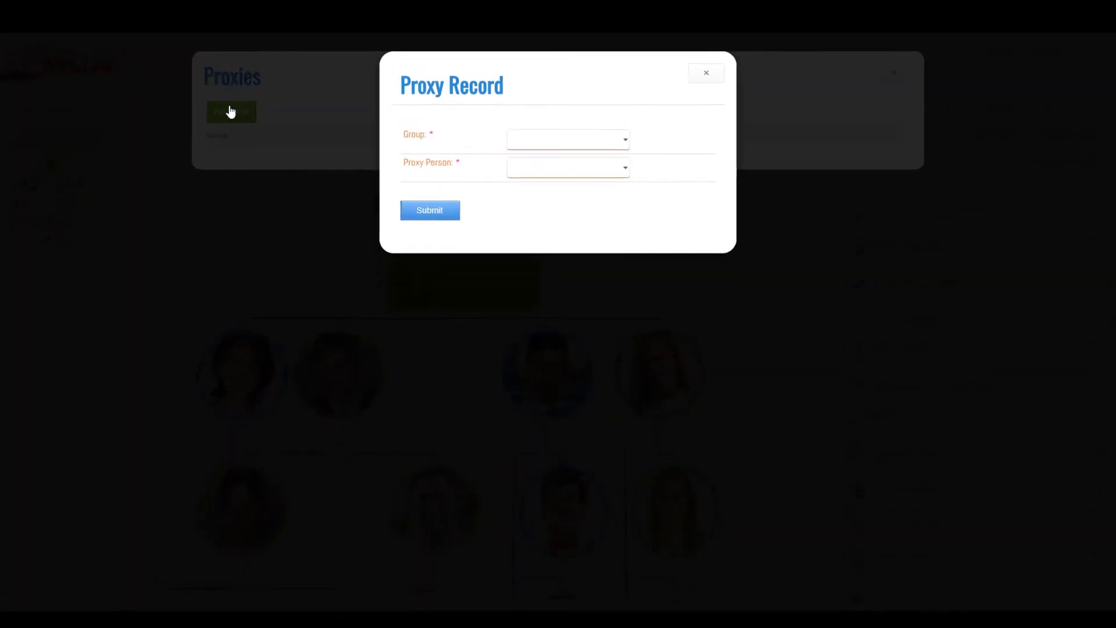
{"action": "left_click", "coordinate": [620, 139]}
{"action": "left_click", "coordinate": [617, 154]}
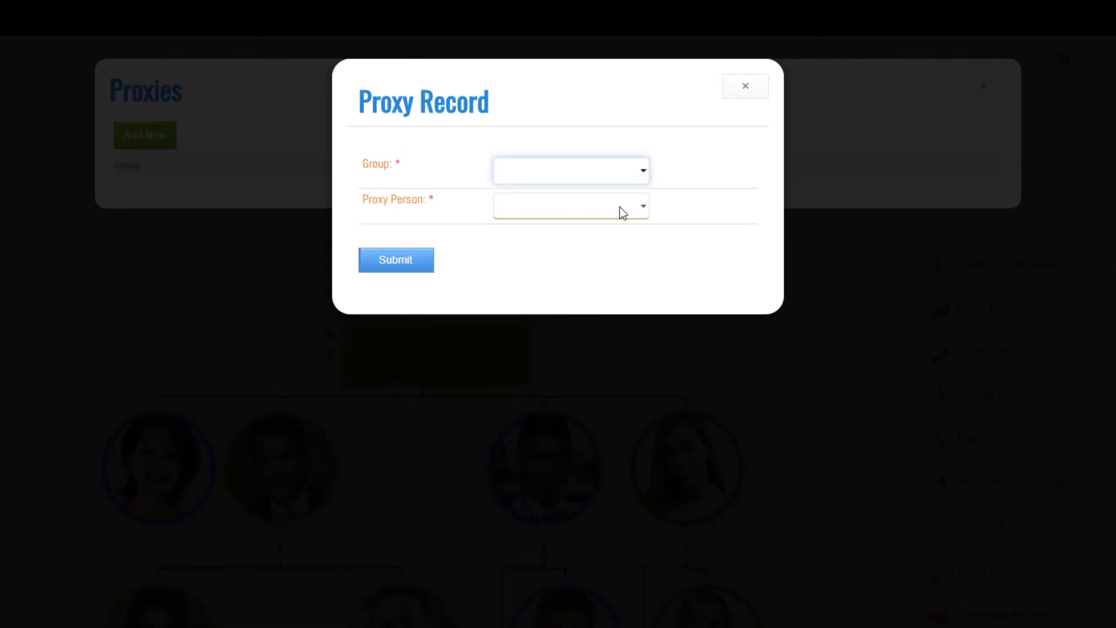
{"action": "left_click", "coordinate": [623, 214]}
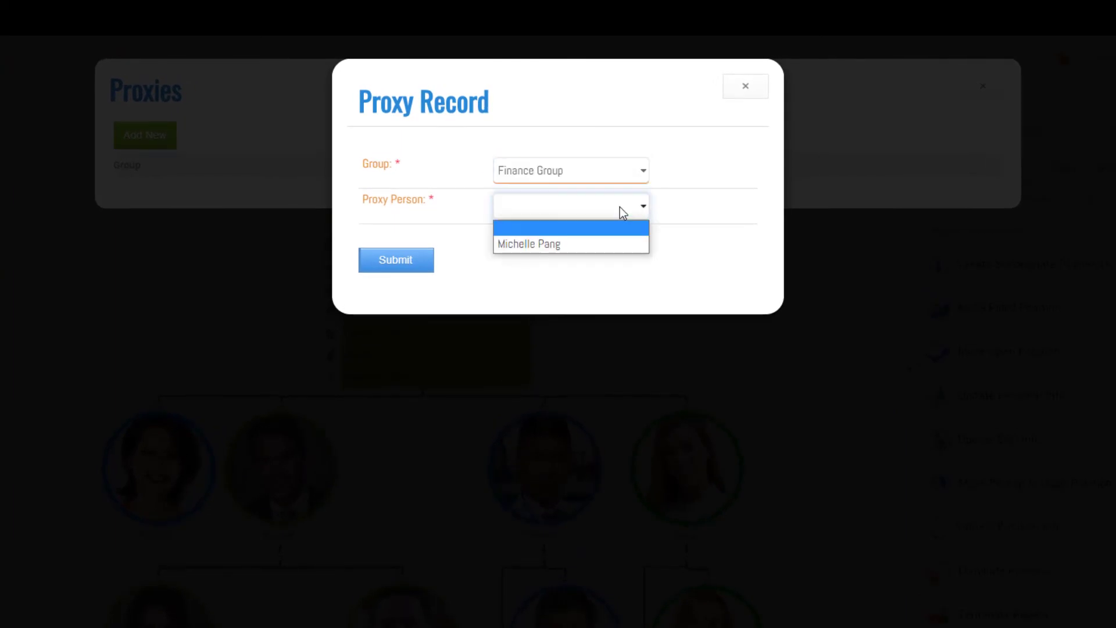
{"action": "left_click", "coordinate": [624, 214]}
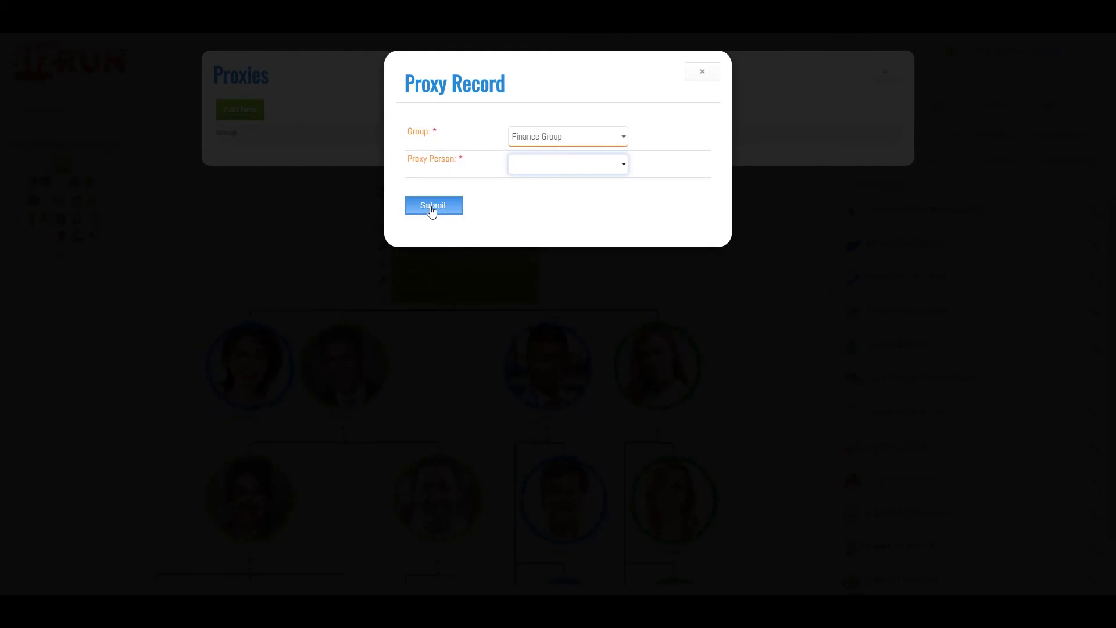
{"action": "left_click", "coordinate": [432, 206]}
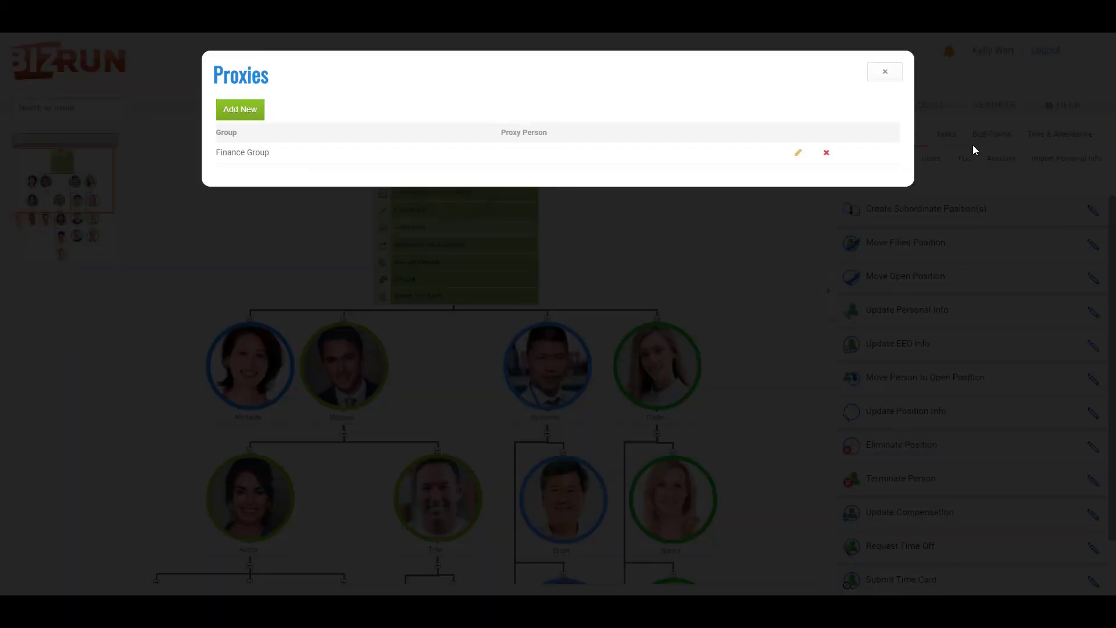
{"action": "left_click", "coordinate": [885, 72]}
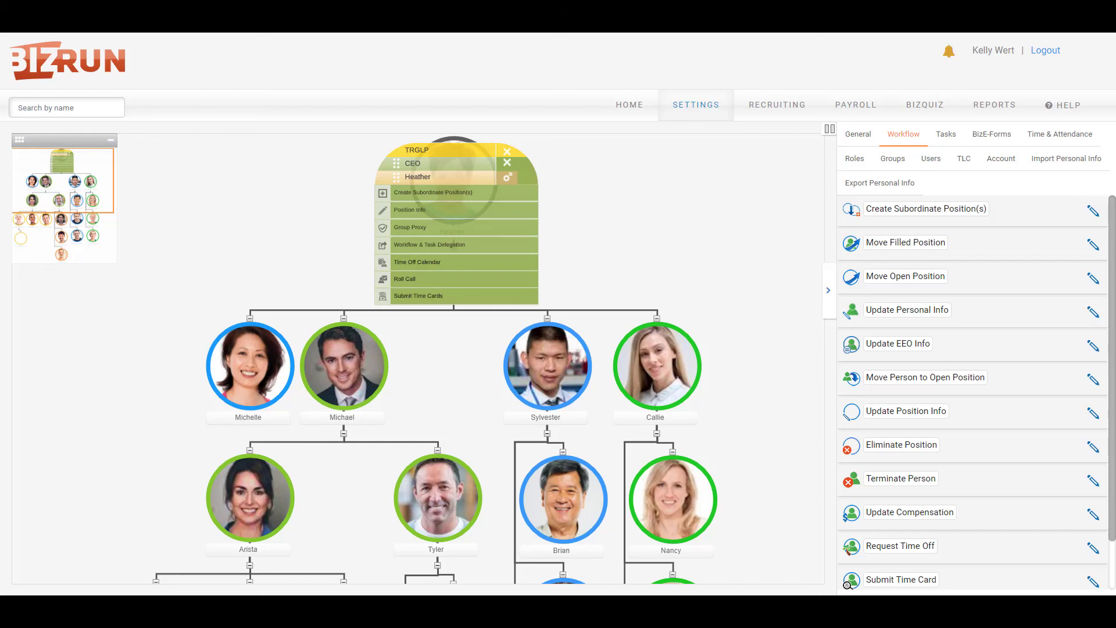
{"action": "left_click", "coordinate": [507, 152]}
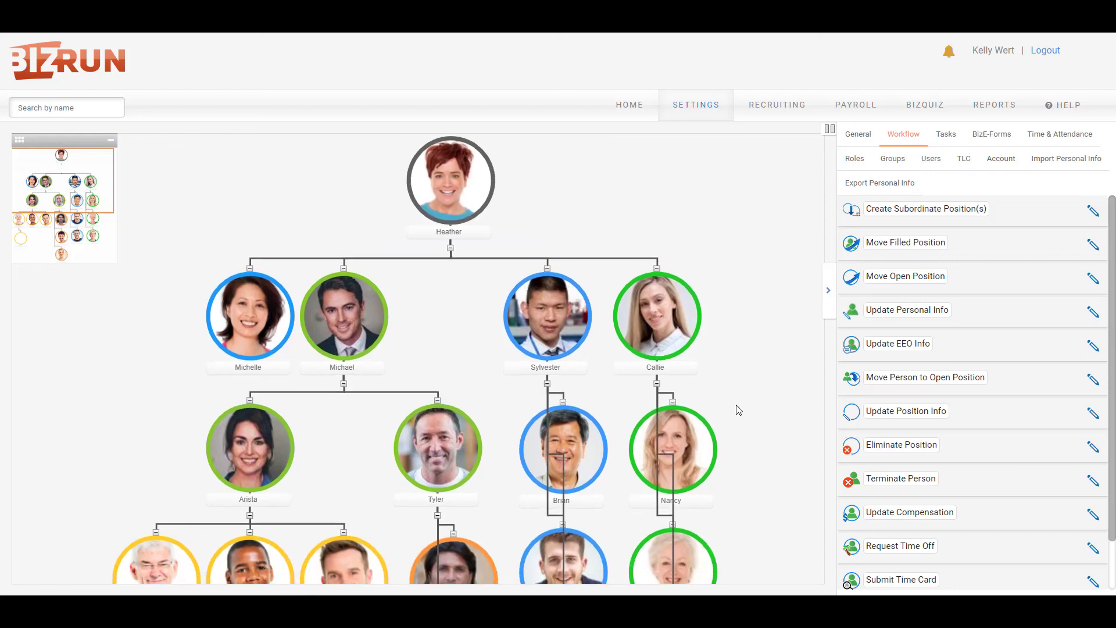